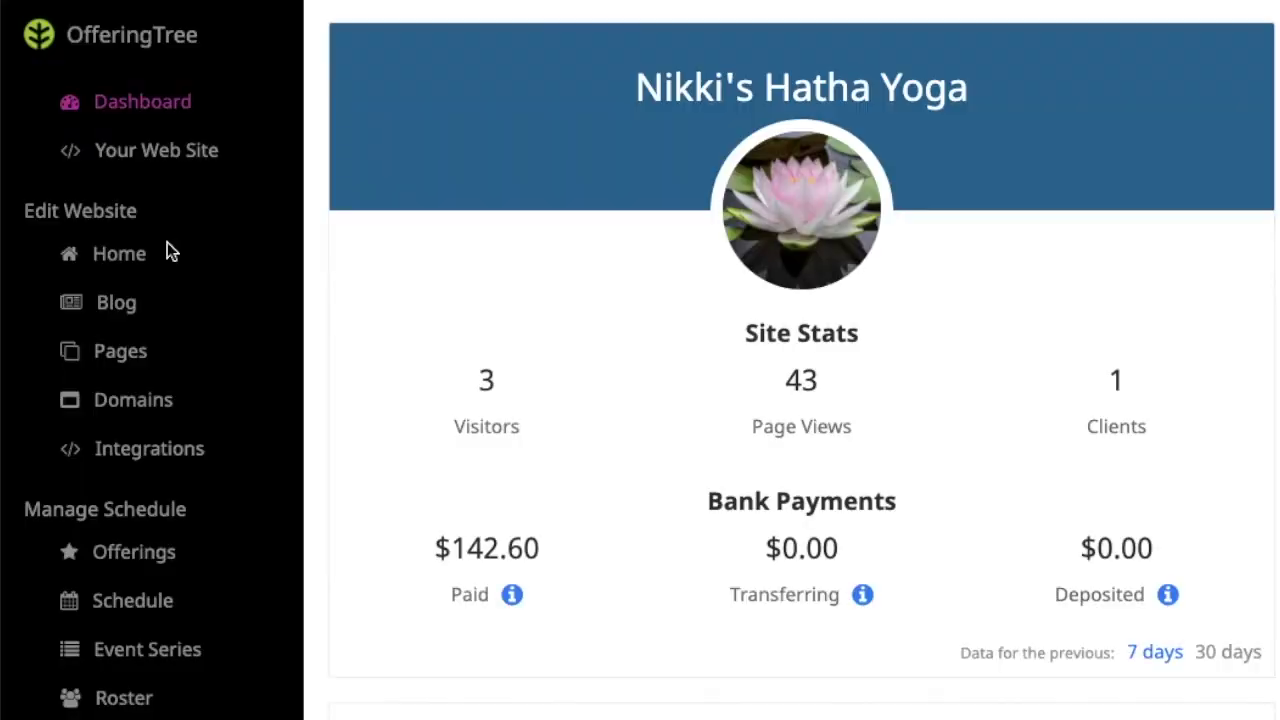
Go to the Packages list and start creating a new package.
scroll(167, 242, down, 1)
scroll(167, 242, down, 2)
scroll(167, 242, down, 2)
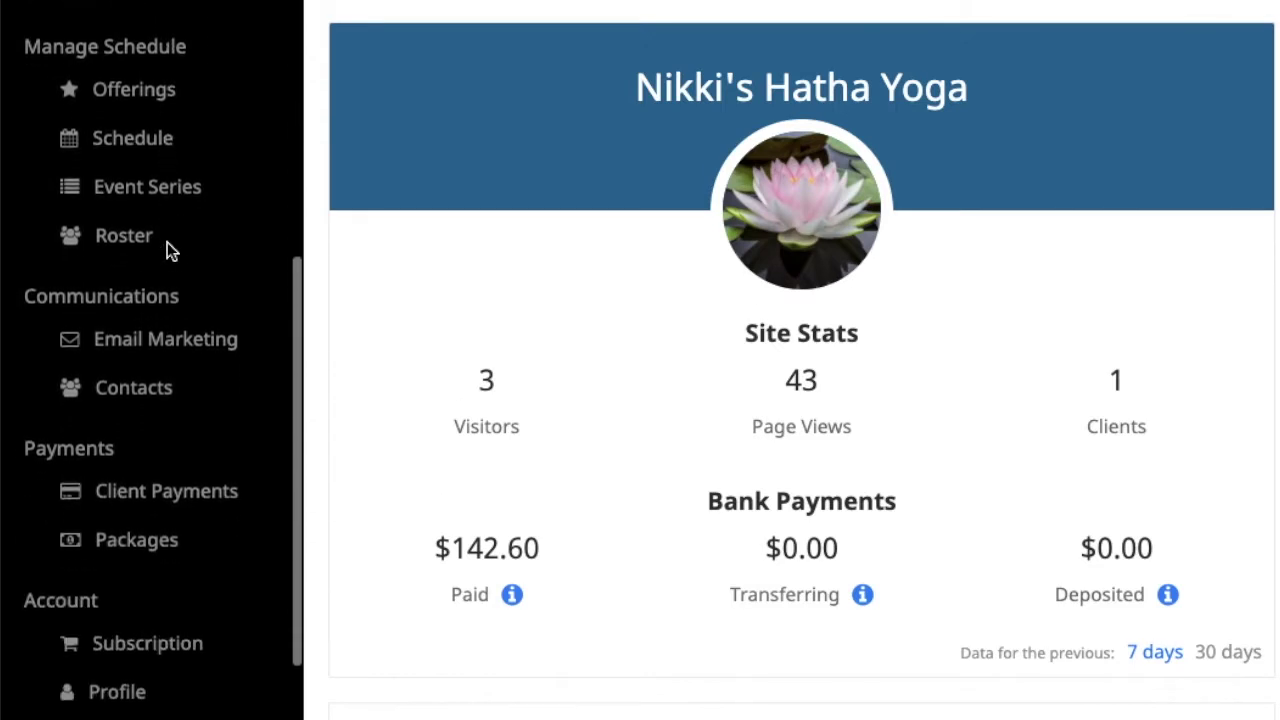
scroll(167, 242, down, 1)
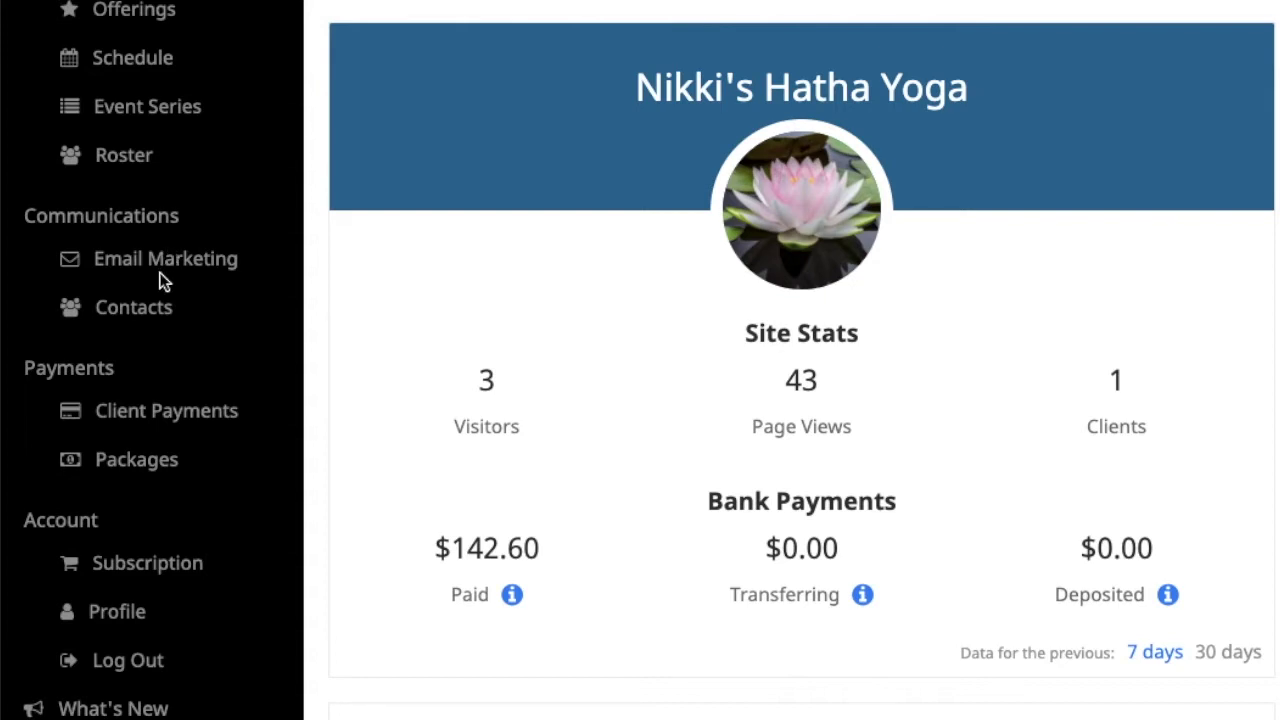
click(133, 466)
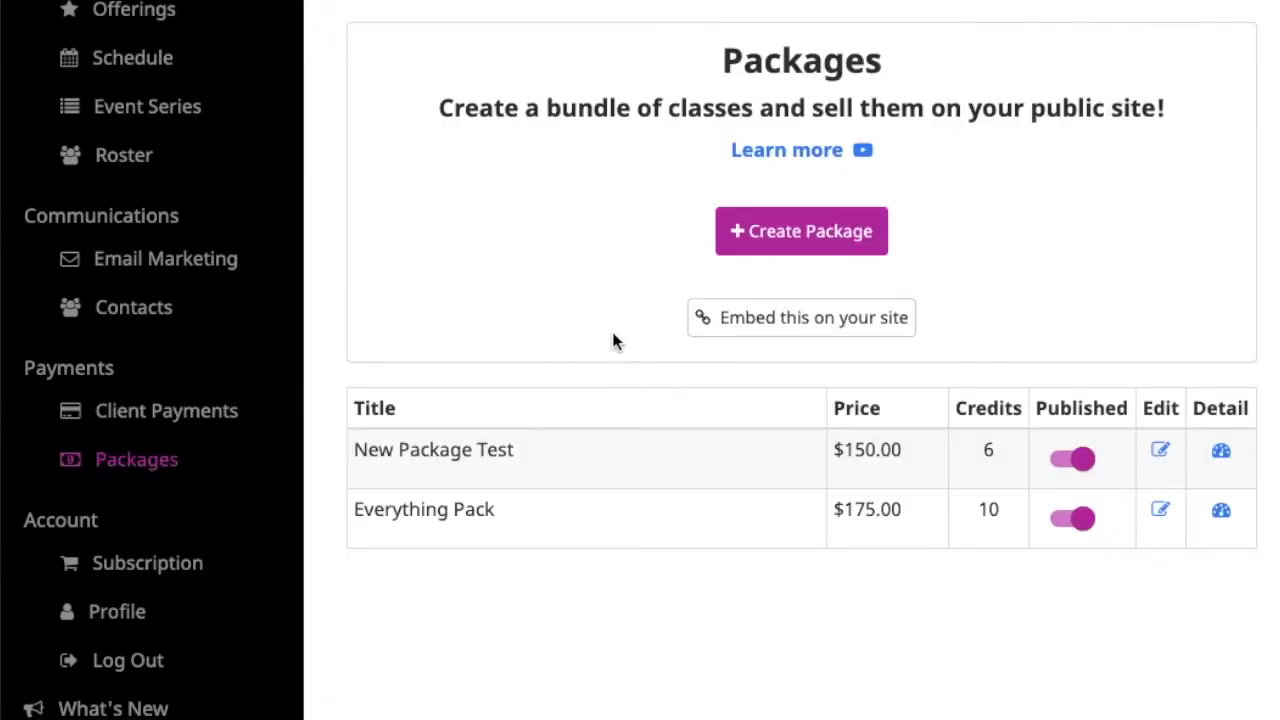
click(834, 238)
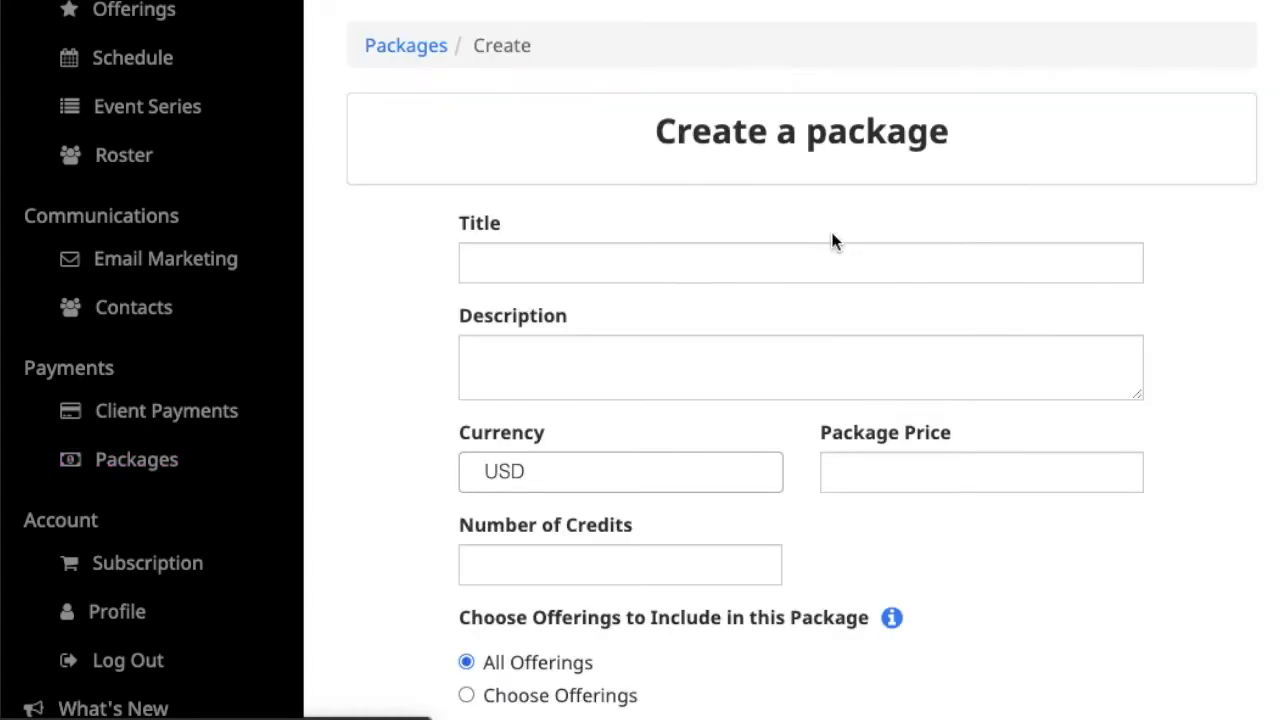
Title it 'Coaching Package' with description 'This package gets you access to everything coaching related'.
click(573, 268)
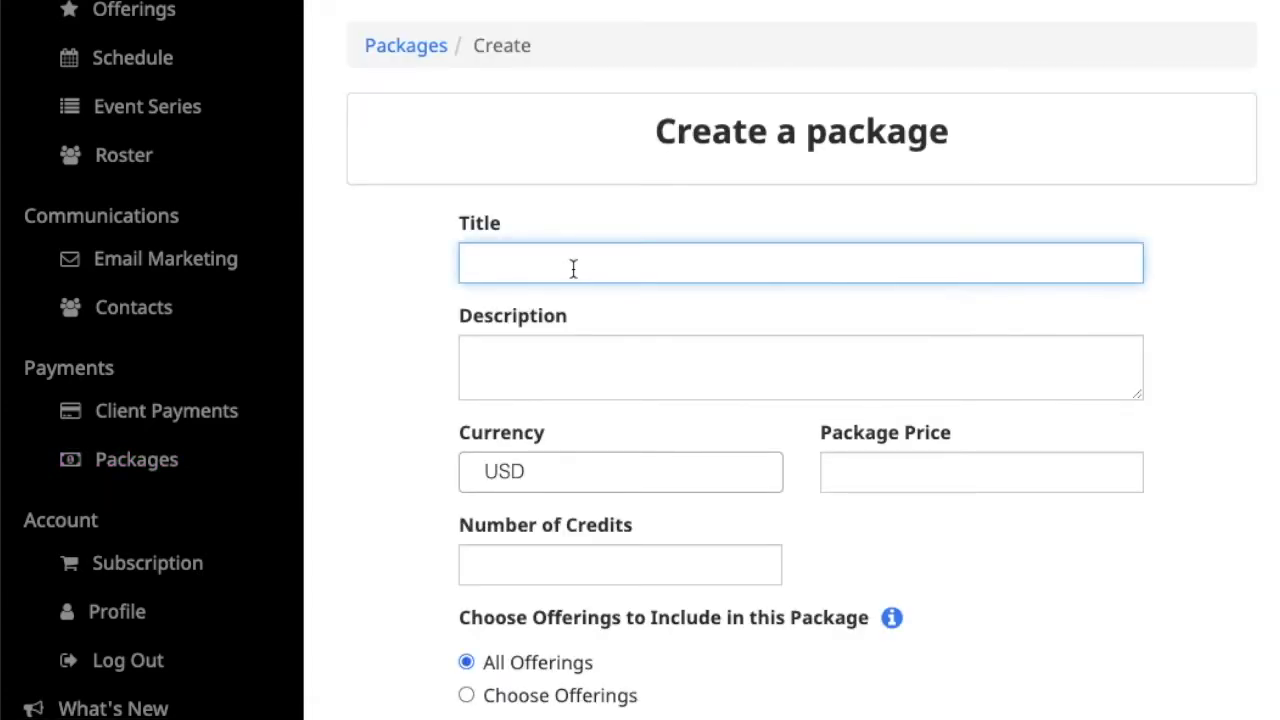
text(Coaching Pac)
text(kage)
key(Tab)
text(This package gets you access to everything coaching related)
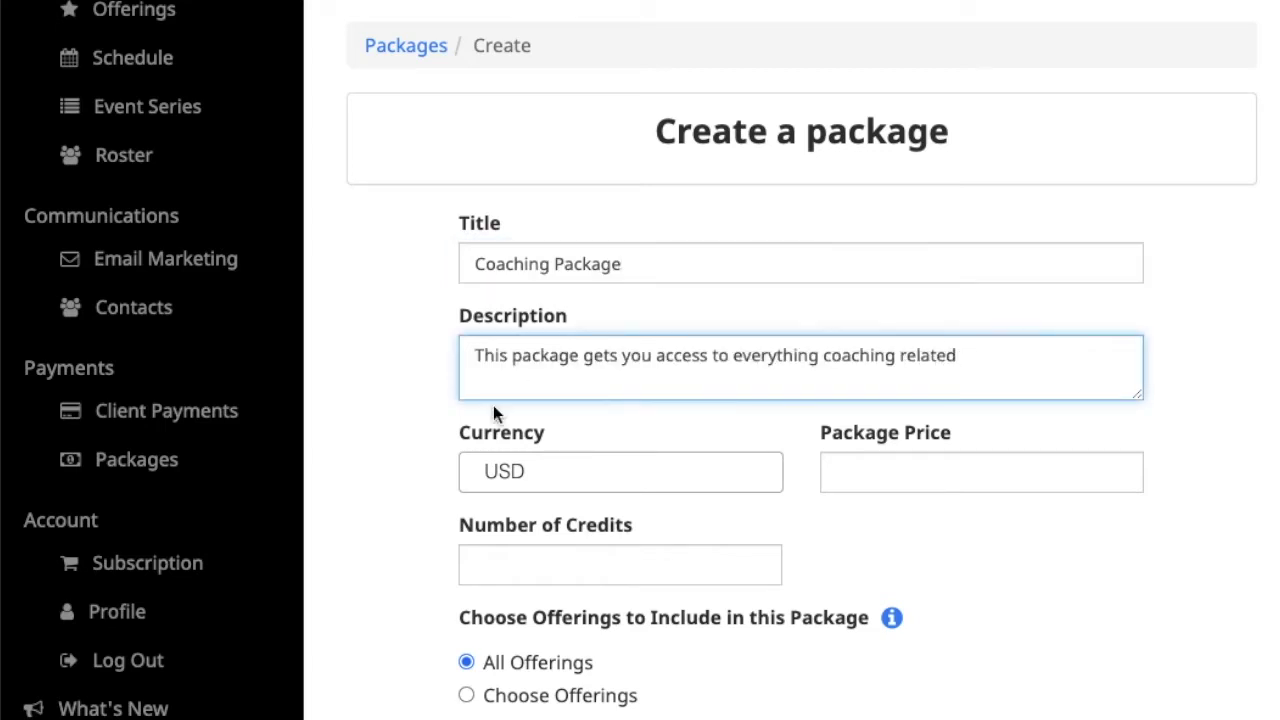
Set the price to 175 and 10 credits, limiting the package to specific offerings.
click(858, 468)
text(175)
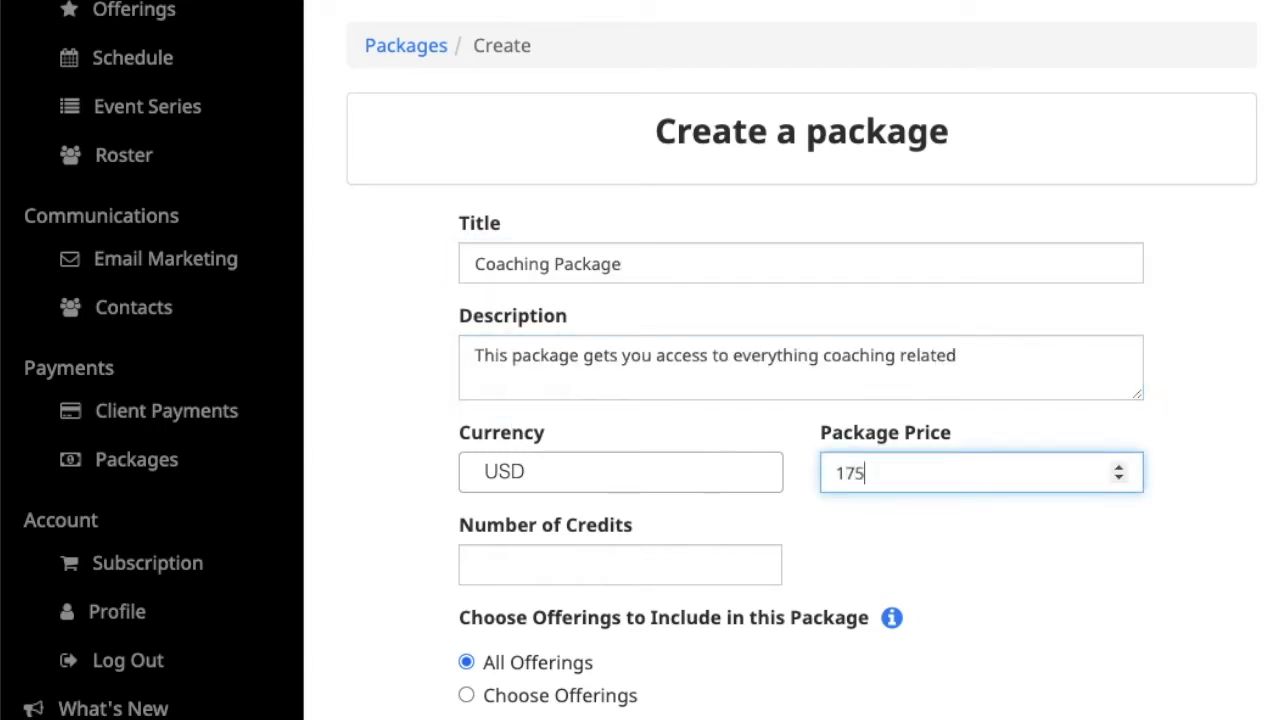
scroll(677, 471, down, 3)
click(605, 422)
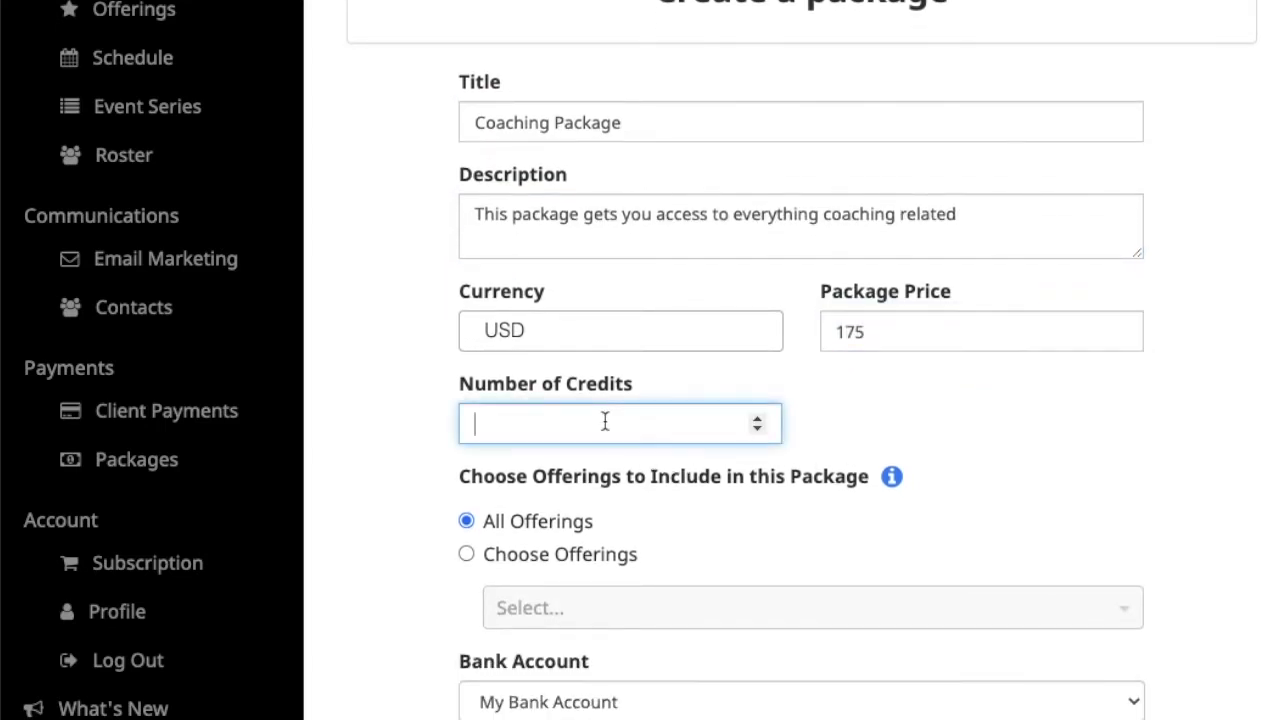
text(10)
scroll(691, 437, down, 3)
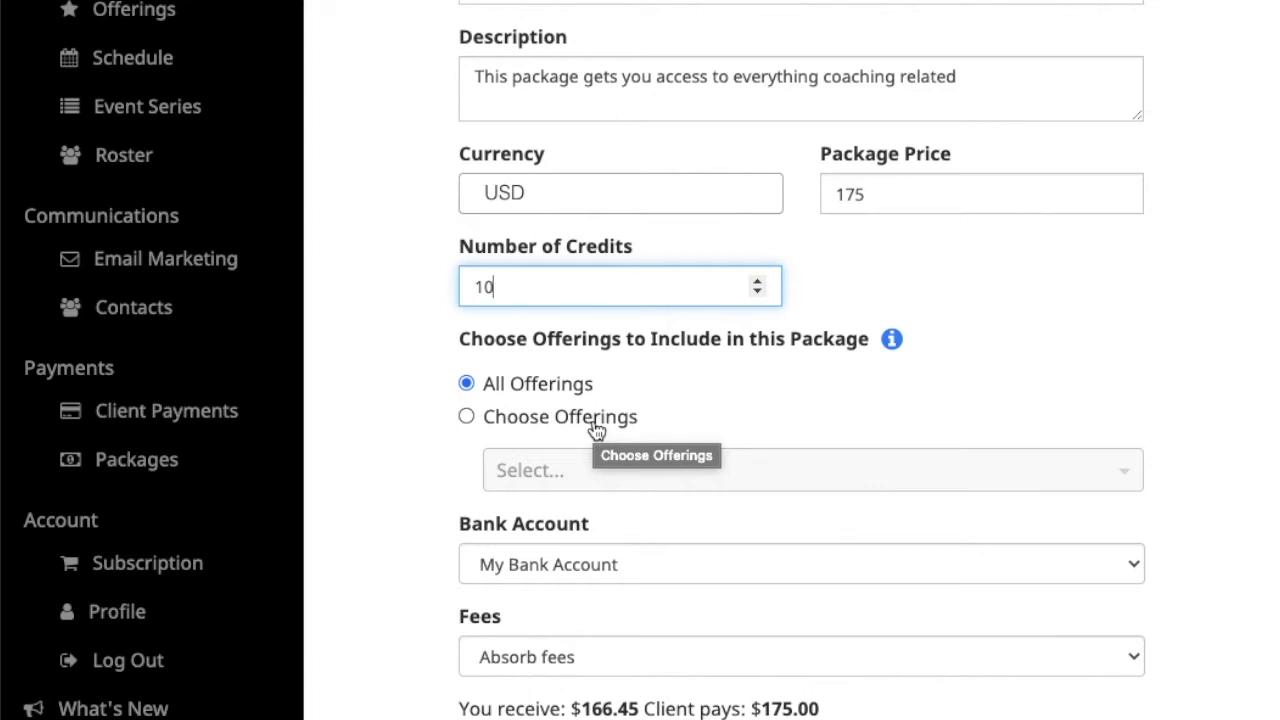
click(514, 429)
Add Intro Coaching Course, Test Coaching and Test Coaching 2 from the offerings dropdown.
scroll(709, 414, up, 2)
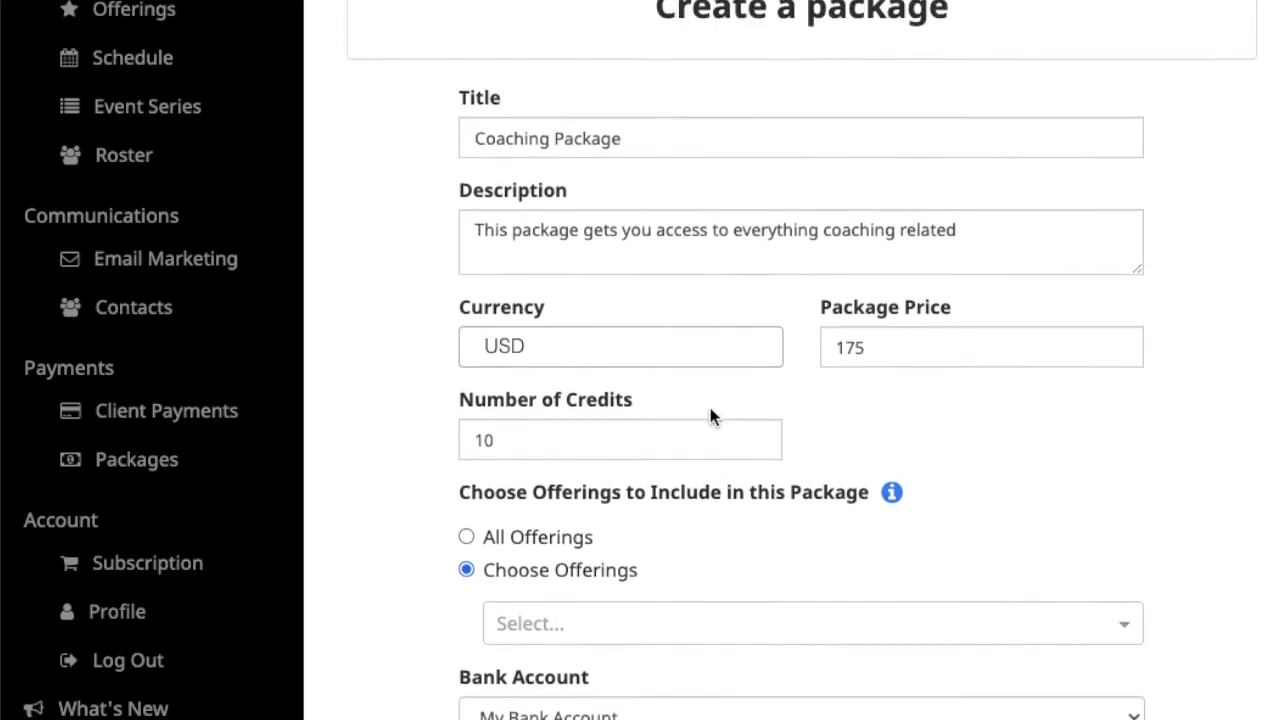
scroll(709, 414, down, 2)
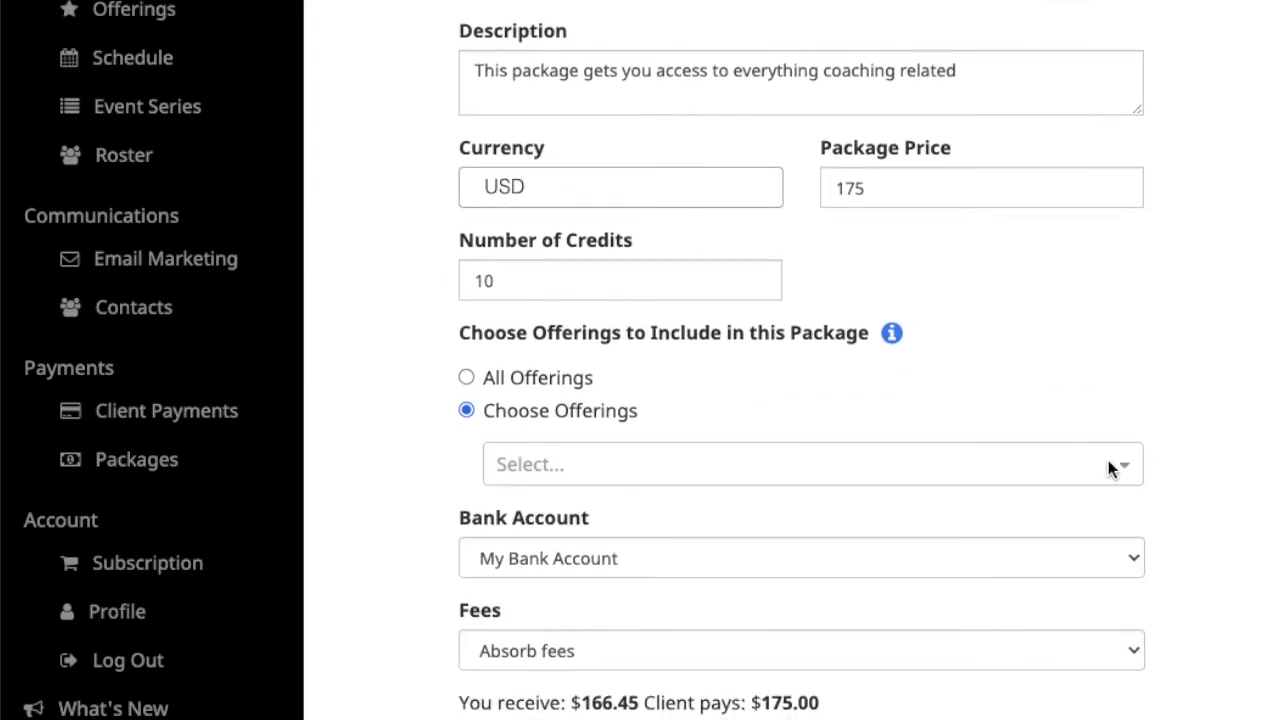
click(1126, 473)
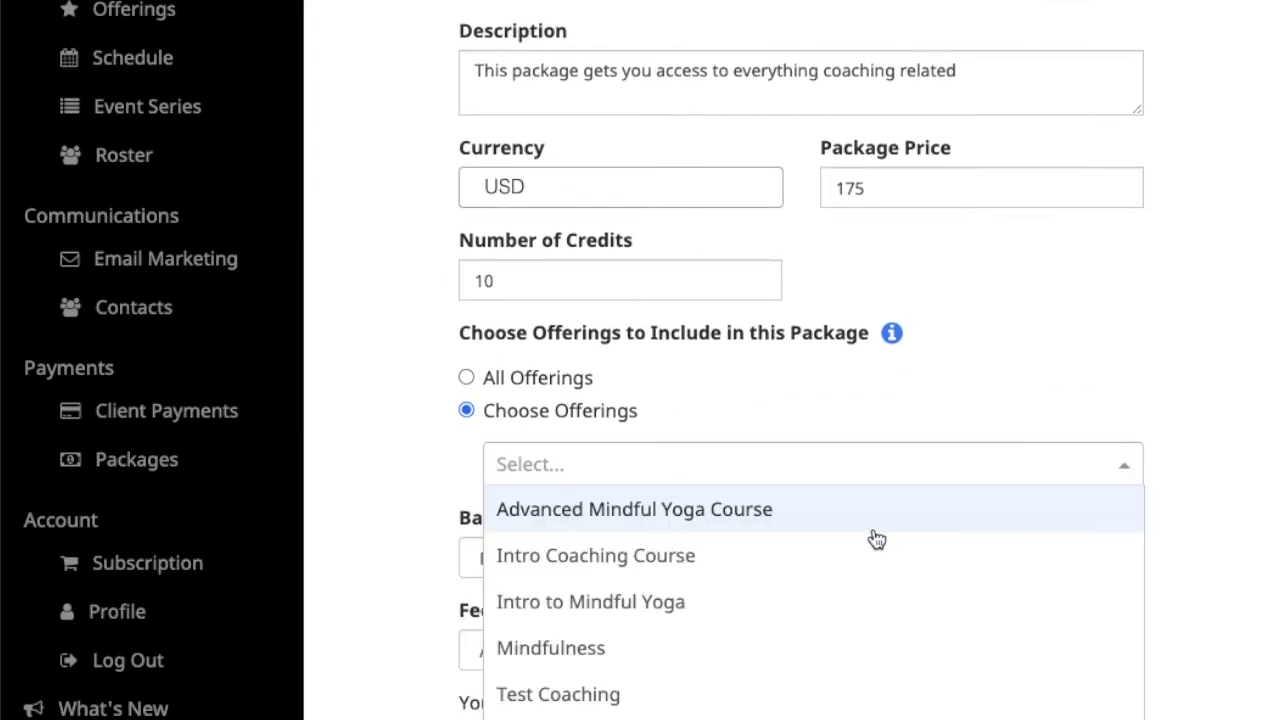
click(703, 555)
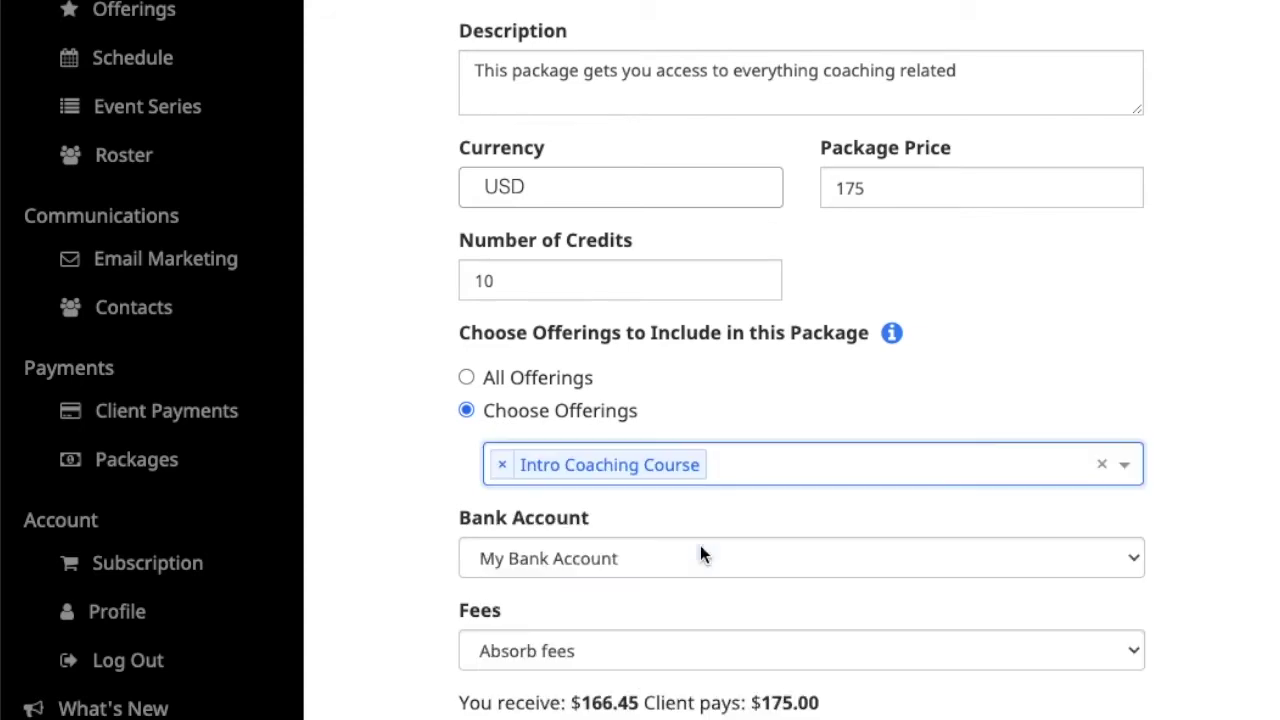
click(1124, 466)
click(606, 647)
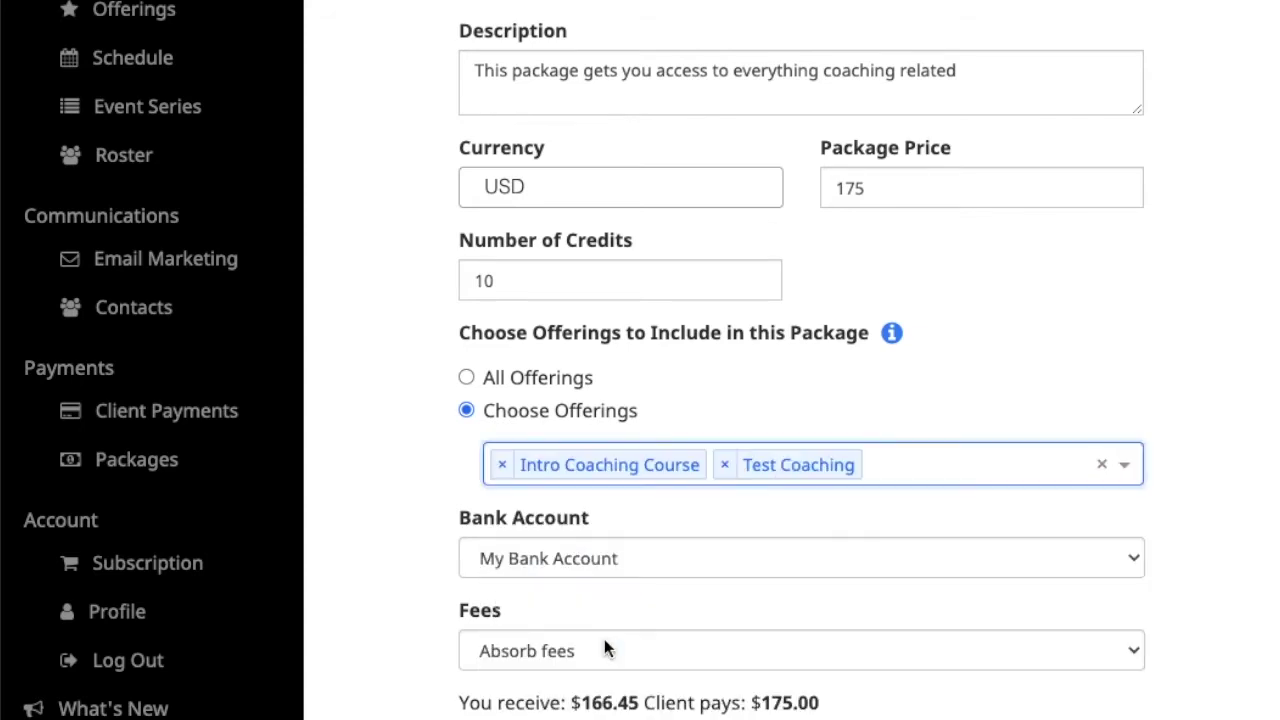
text(Coachi)
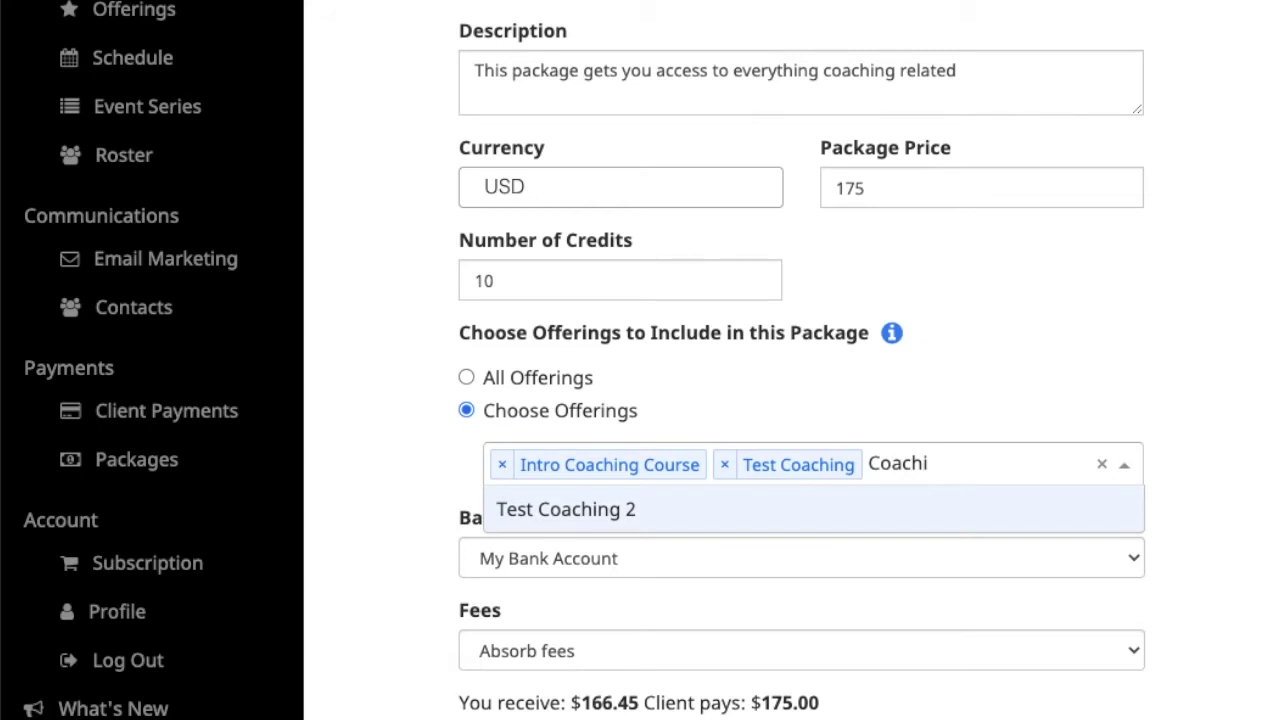
click(590, 512)
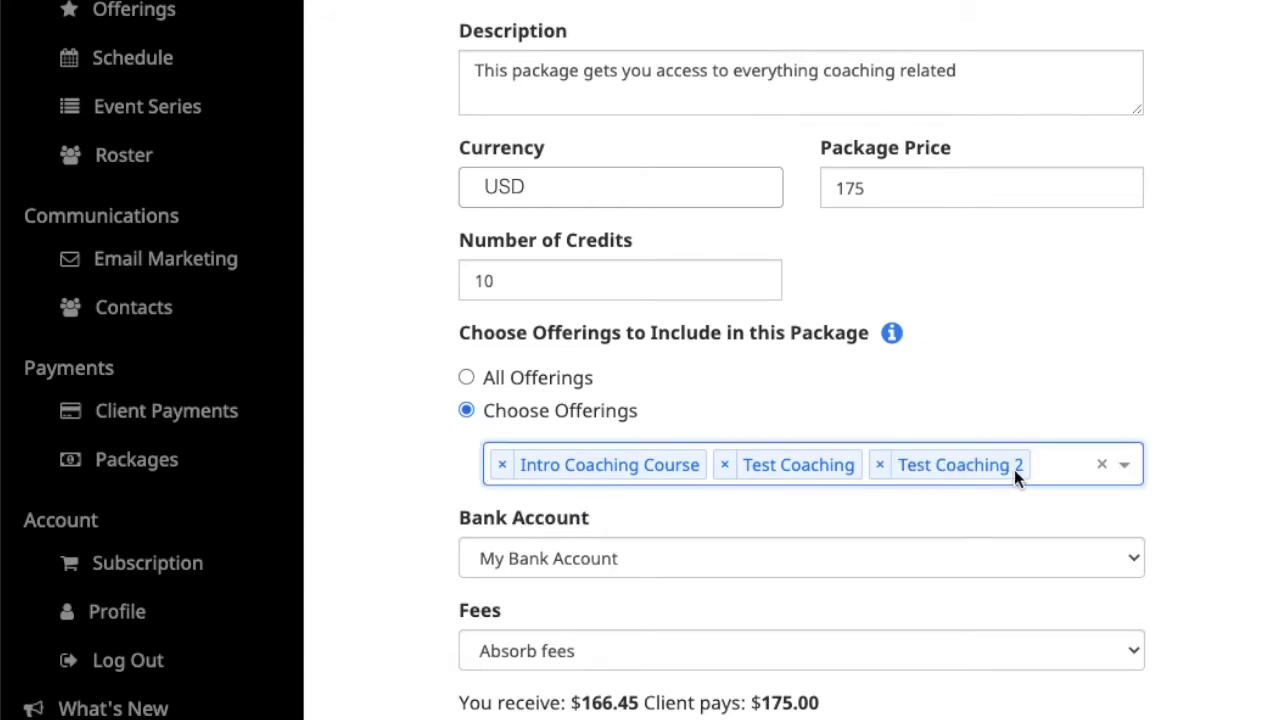
click(879, 470)
text(coa)
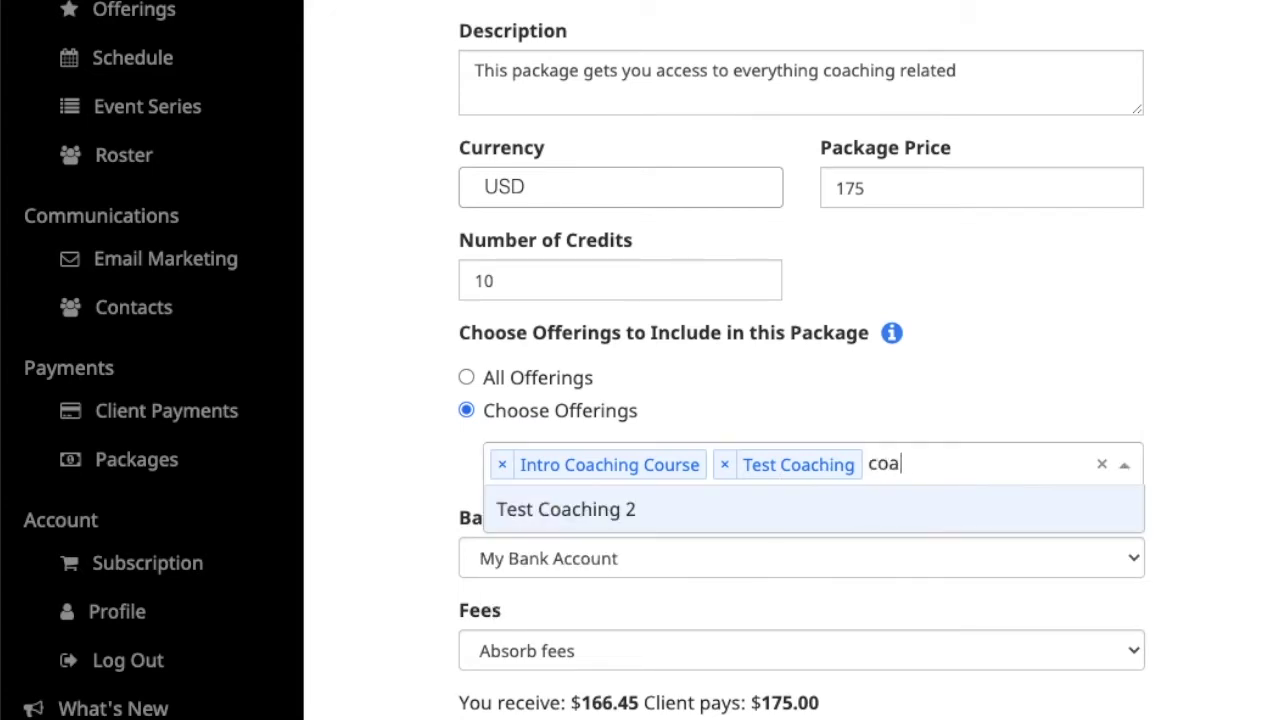
text(ch)
click(613, 509)
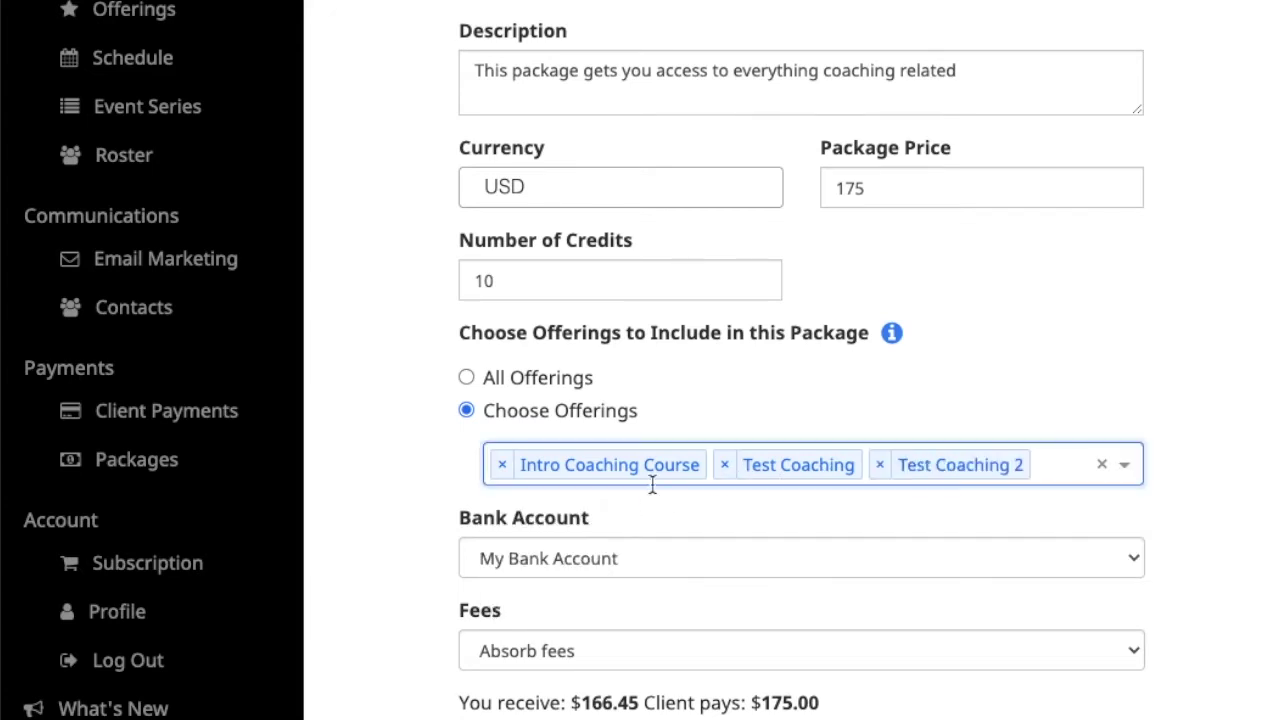
scroll(683, 510, down, 1)
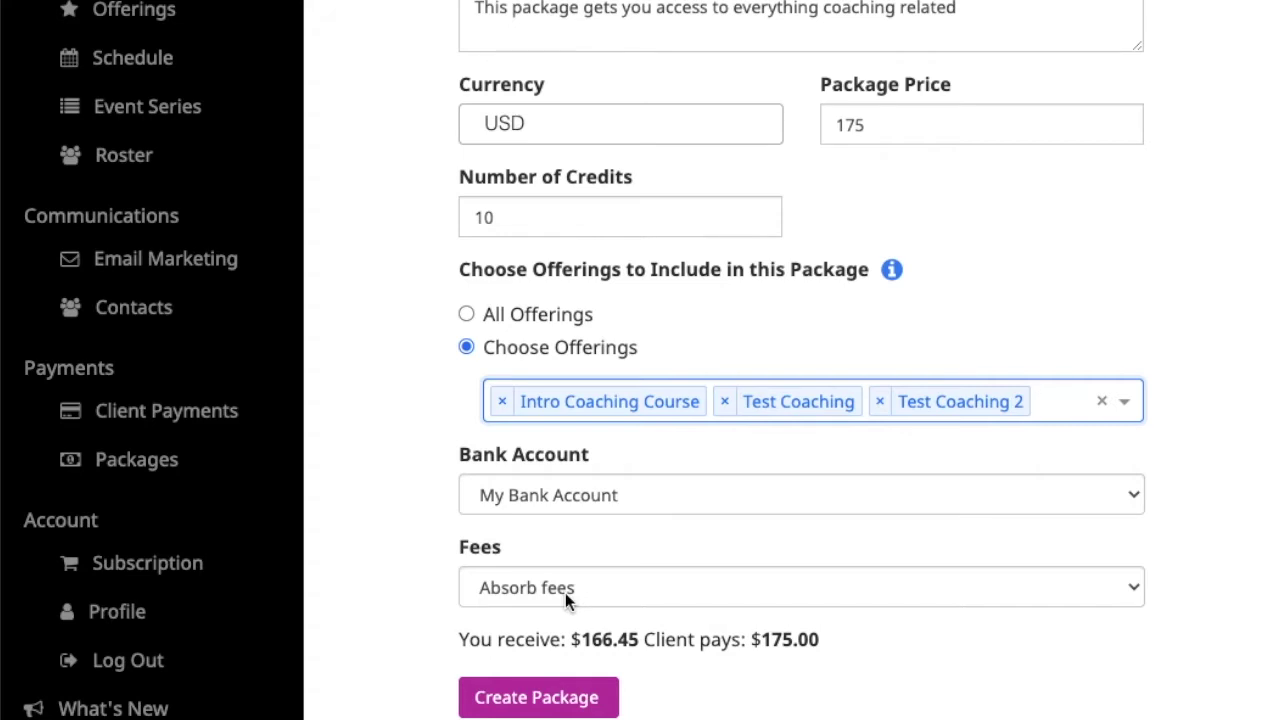
Save the package and confirm Coaching Package is listed at $175.00 with 10 credits.
click(549, 700)
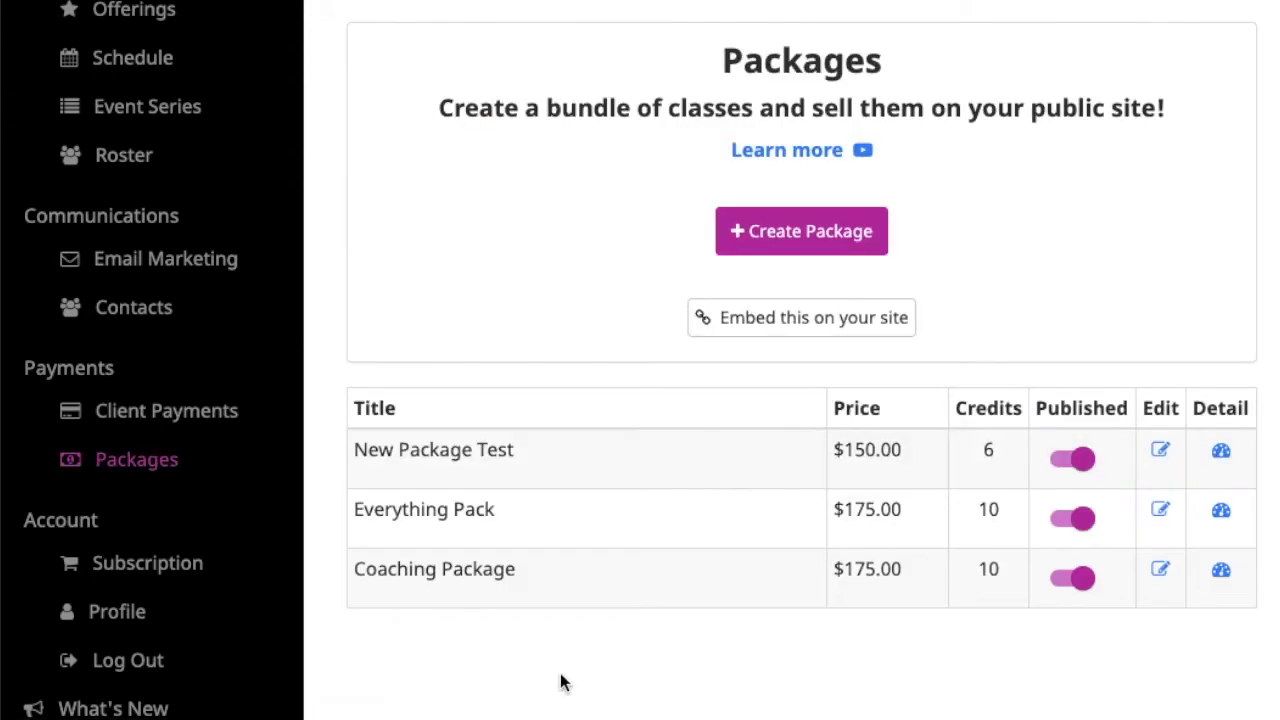
drag(514, 569, 367, 564)
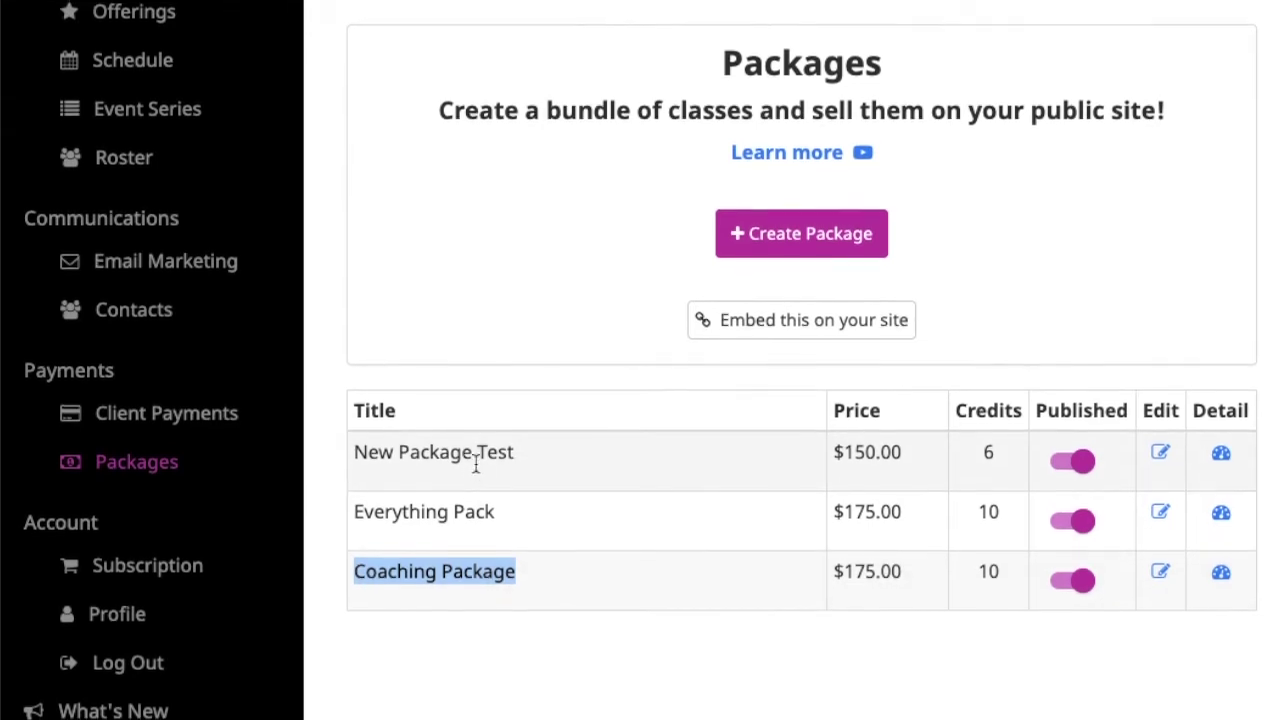
scroll(175, 420, up, 3)
scroll(175, 420, up, 2)
scroll(174, 412, up, 1)
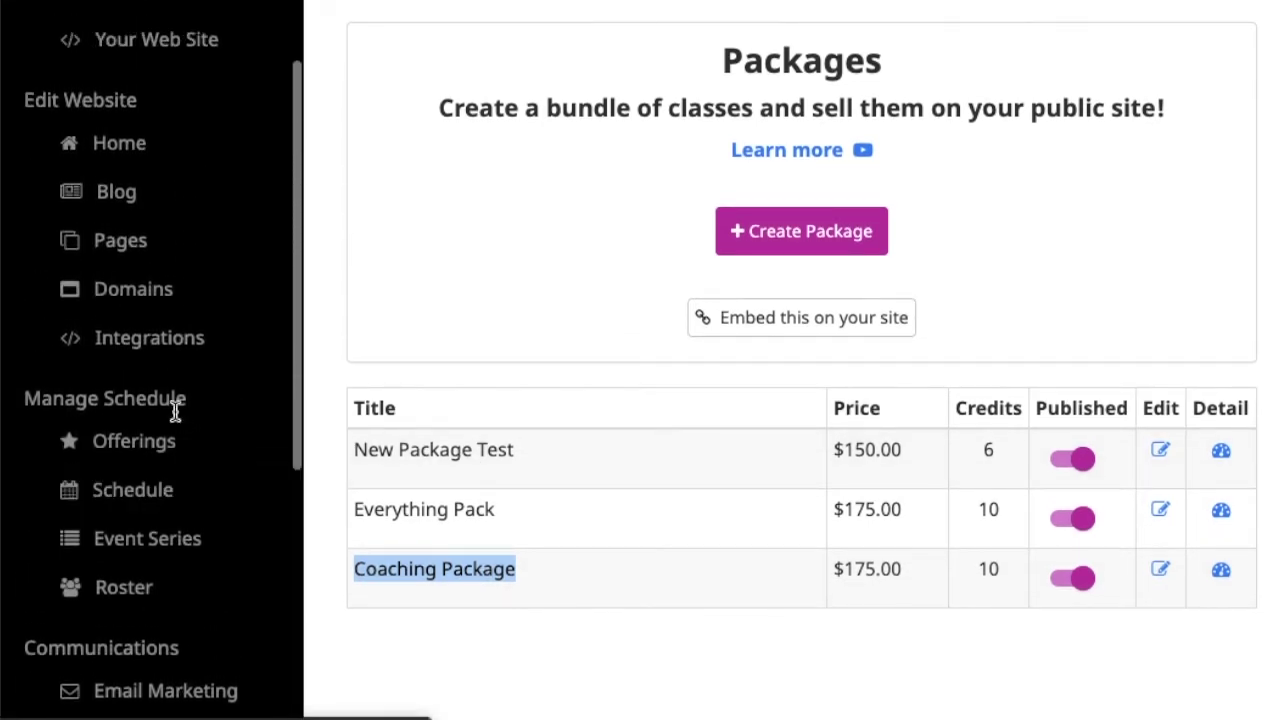
click(125, 242)
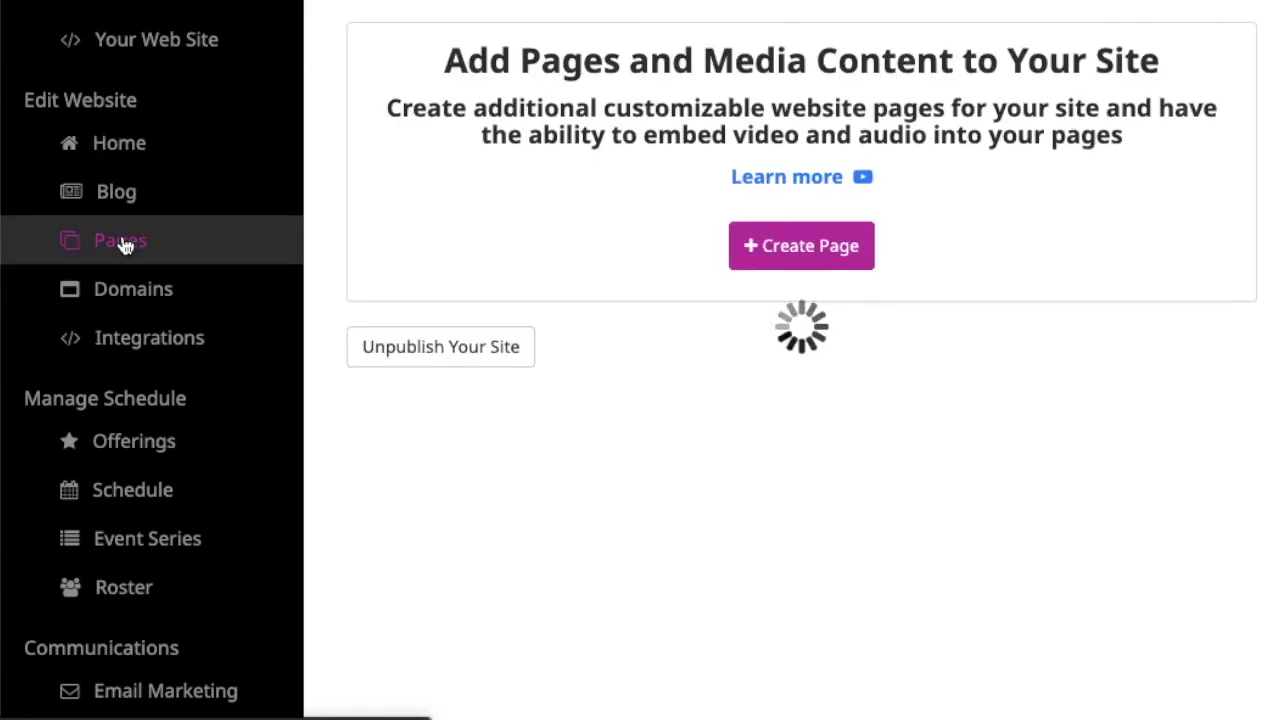
Check the website pages list for the published Packages page, then view the public site.
scroll(681, 463, down, 3)
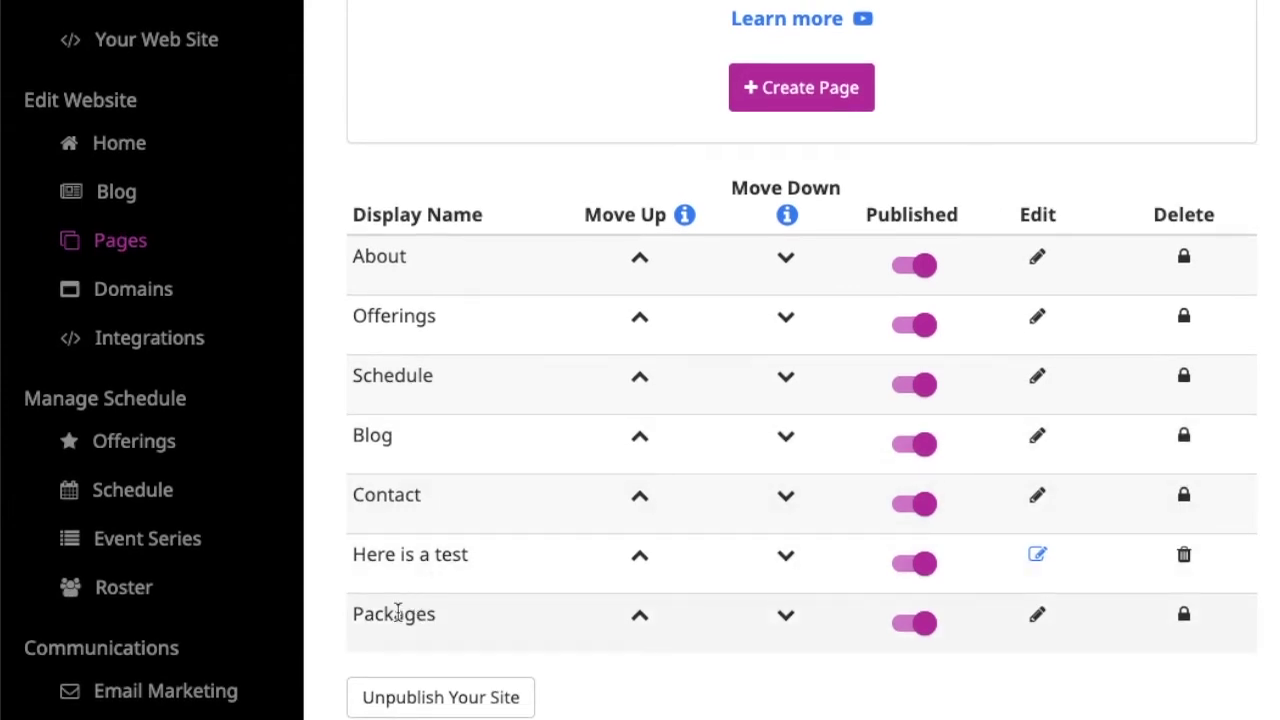
scroll(397, 612, up, 3)
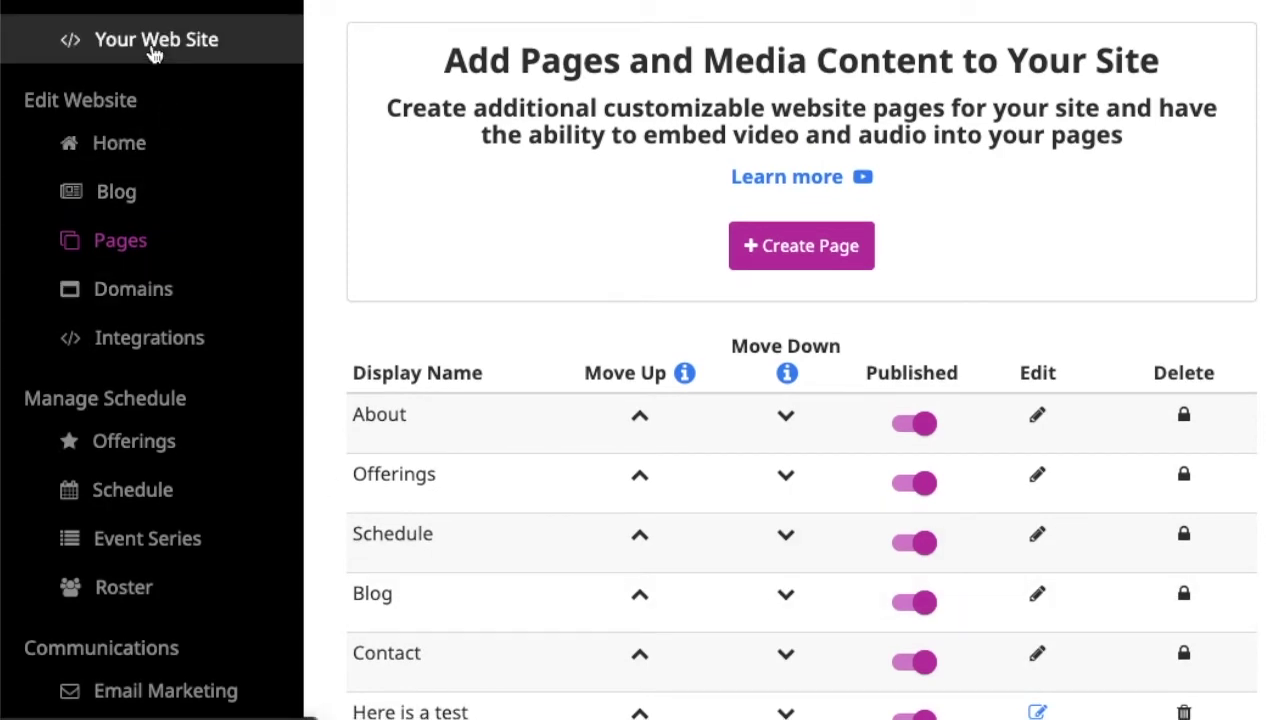
click(155, 45)
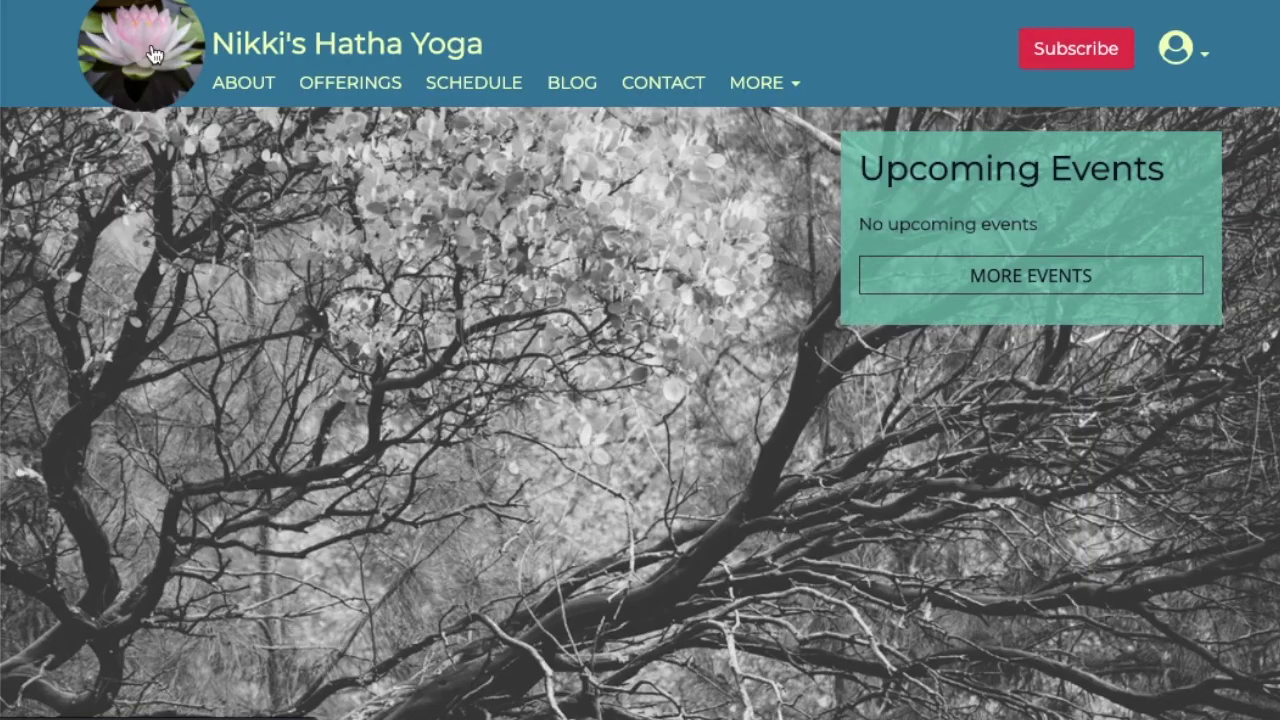
Open MORE > Packages on the public site and review the package cards' prices and offerings.
click(760, 100)
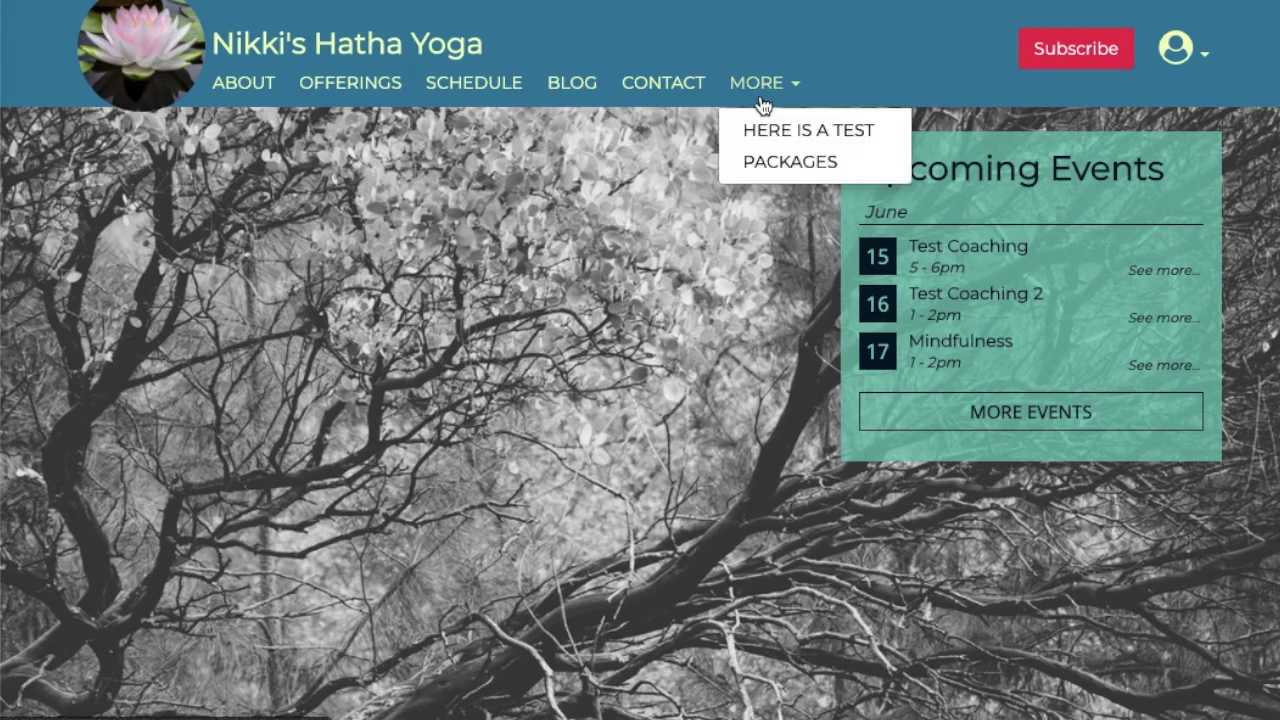
click(777, 160)
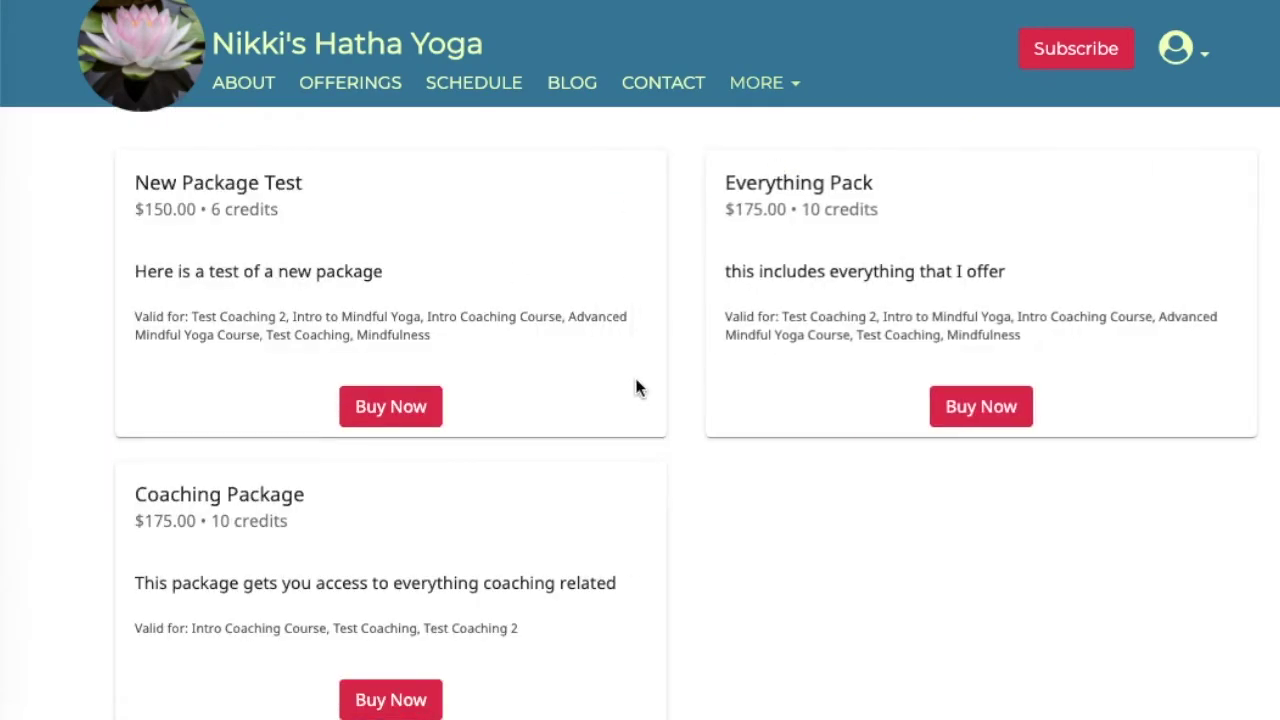
scroll(635, 388, down, 1)
scroll(787, 397, up, 1)
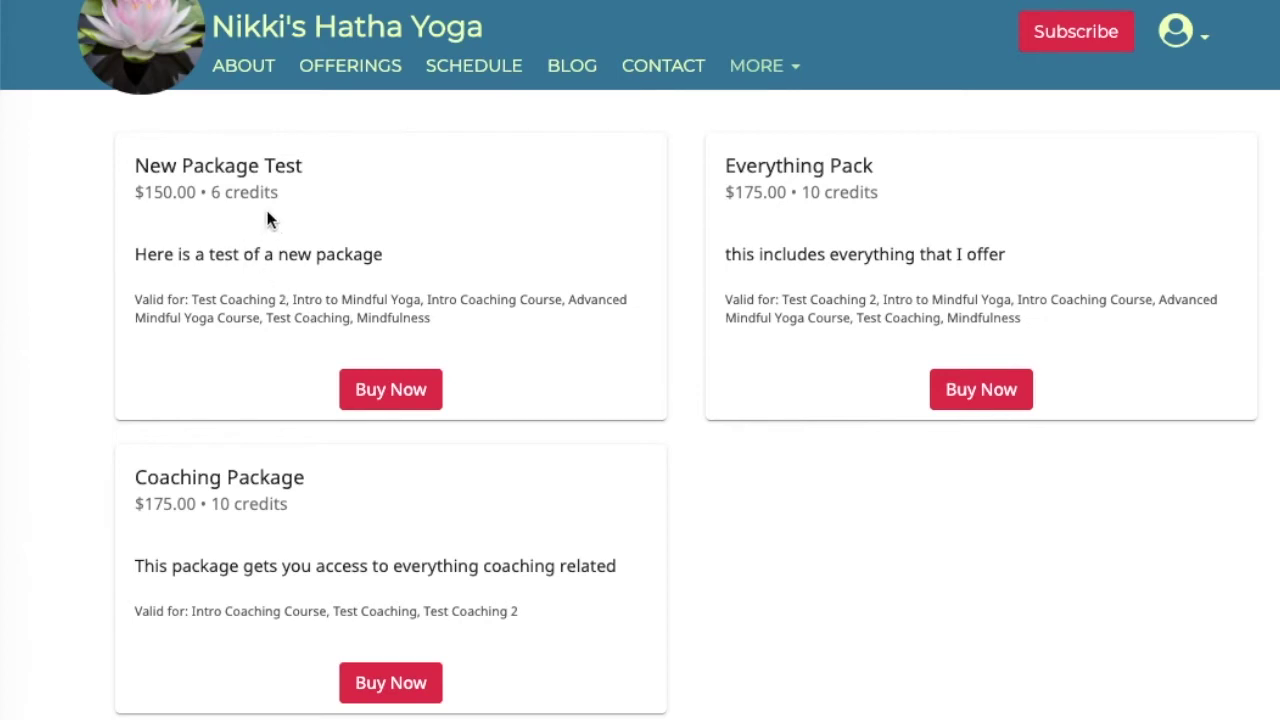
drag(281, 193, 135, 193)
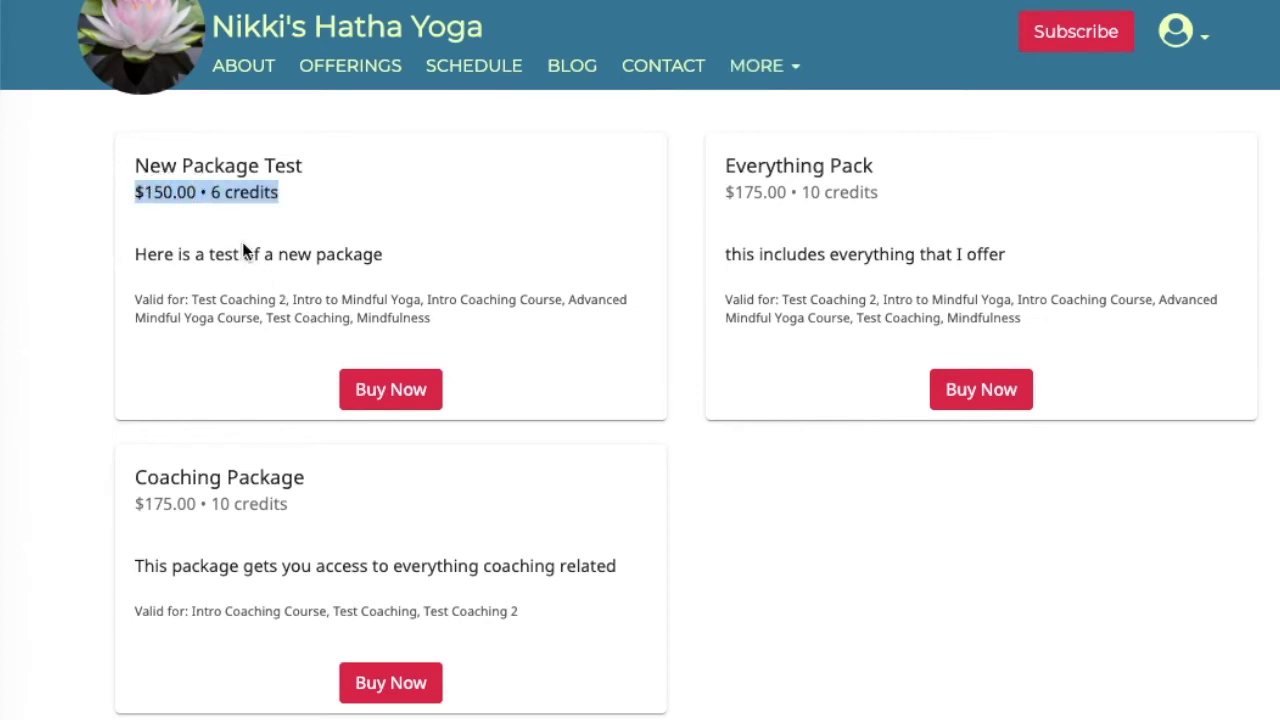
click(436, 321)
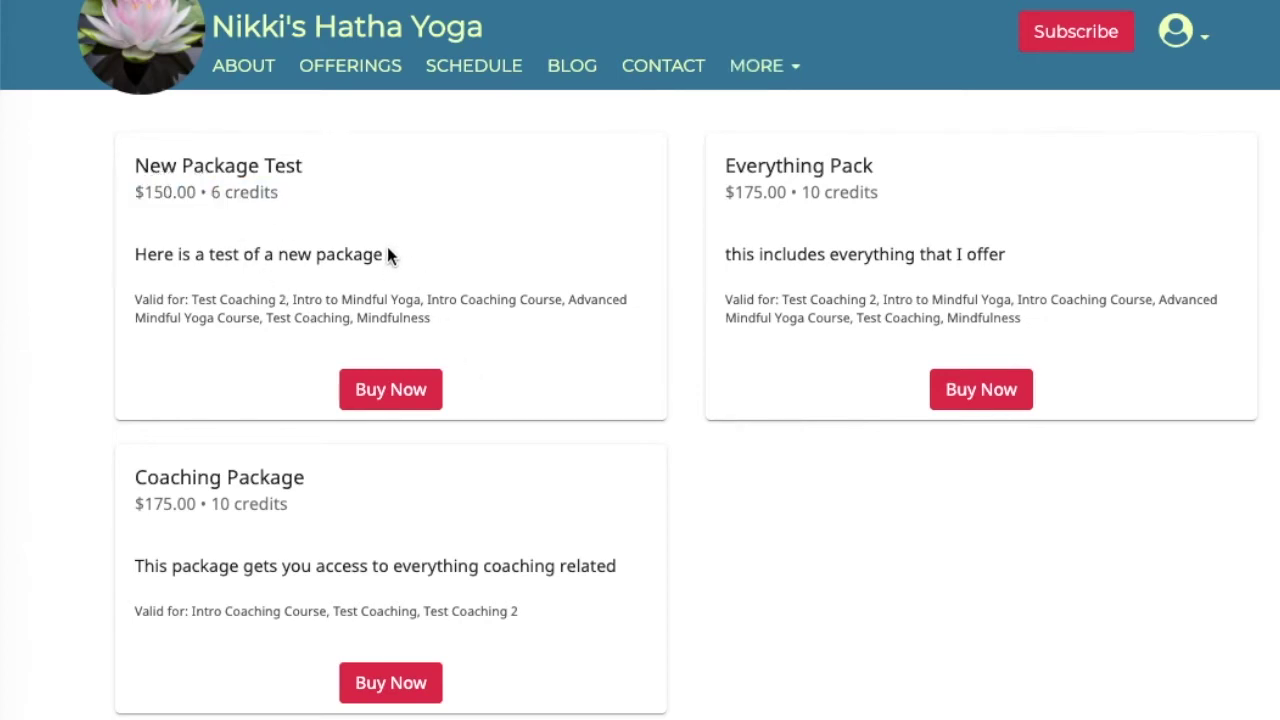
drag(386, 252, 147, 238)
drag(137, 300, 452, 324)
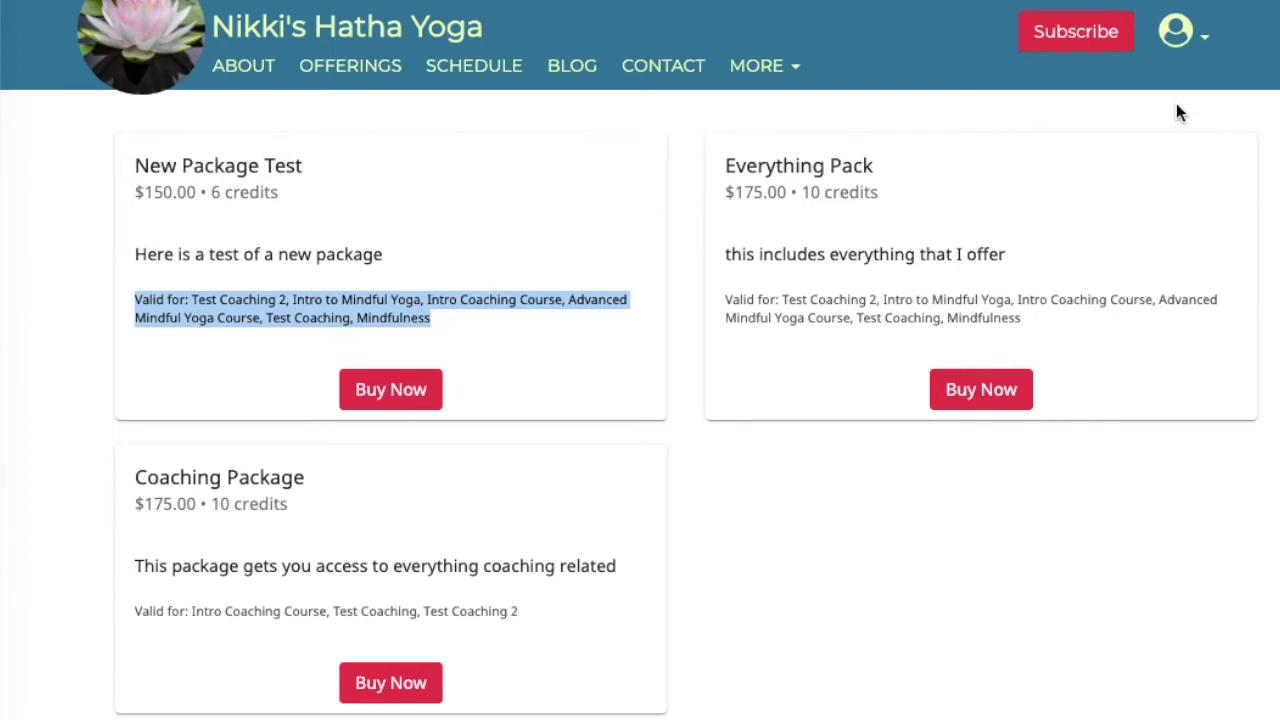
click(1204, 40)
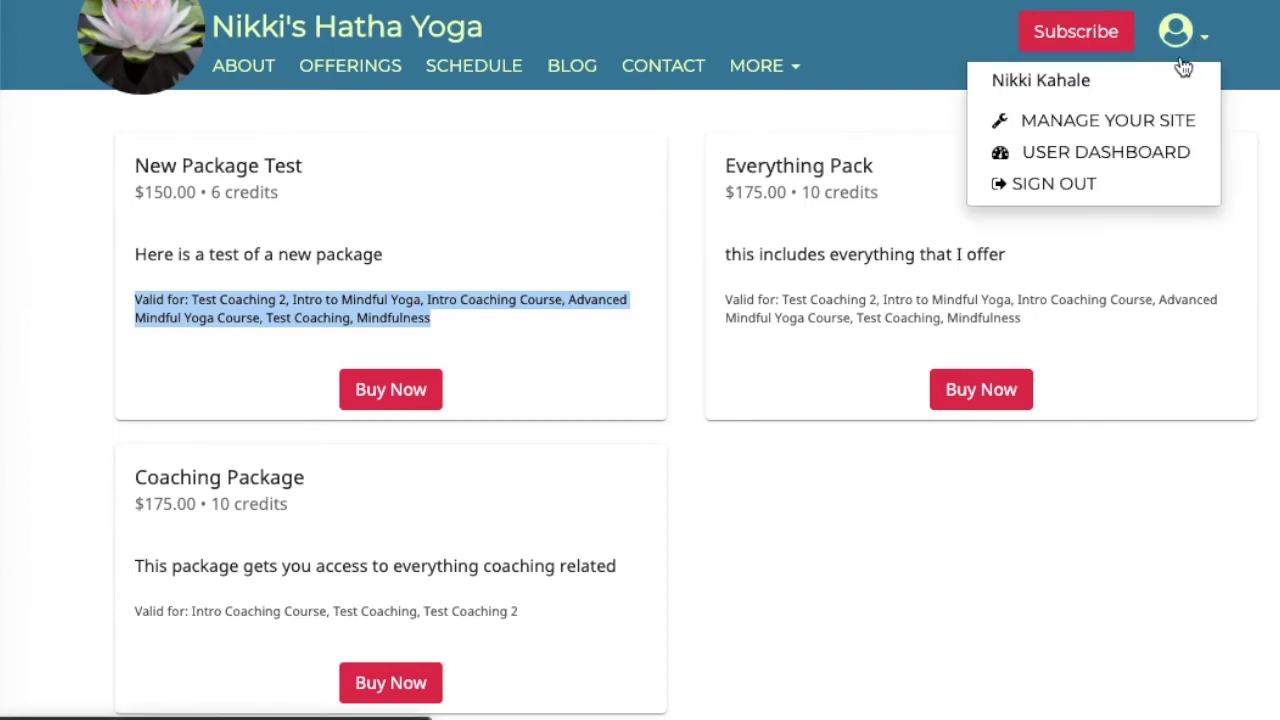
Return to Manage Your Site and open Payments > Packages.
click(1147, 121)
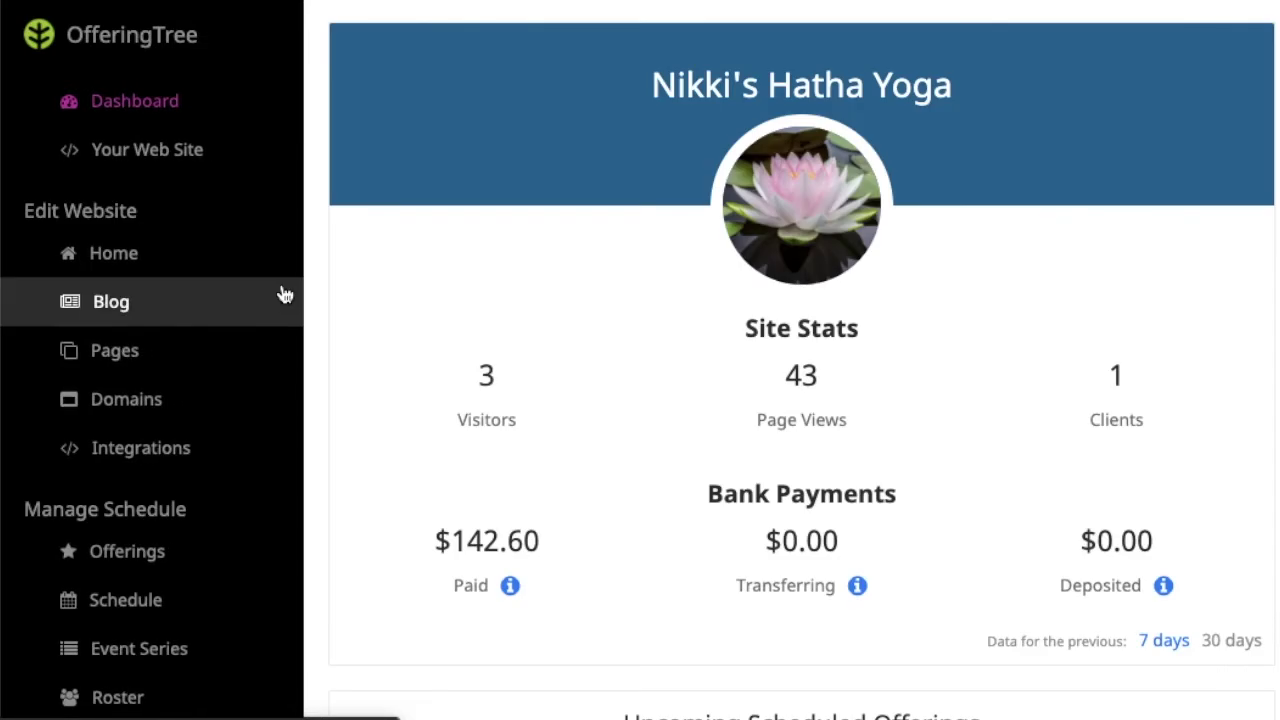
scroll(160, 406, down, 2)
scroll(160, 408, down, 2)
scroll(163, 408, down, 1)
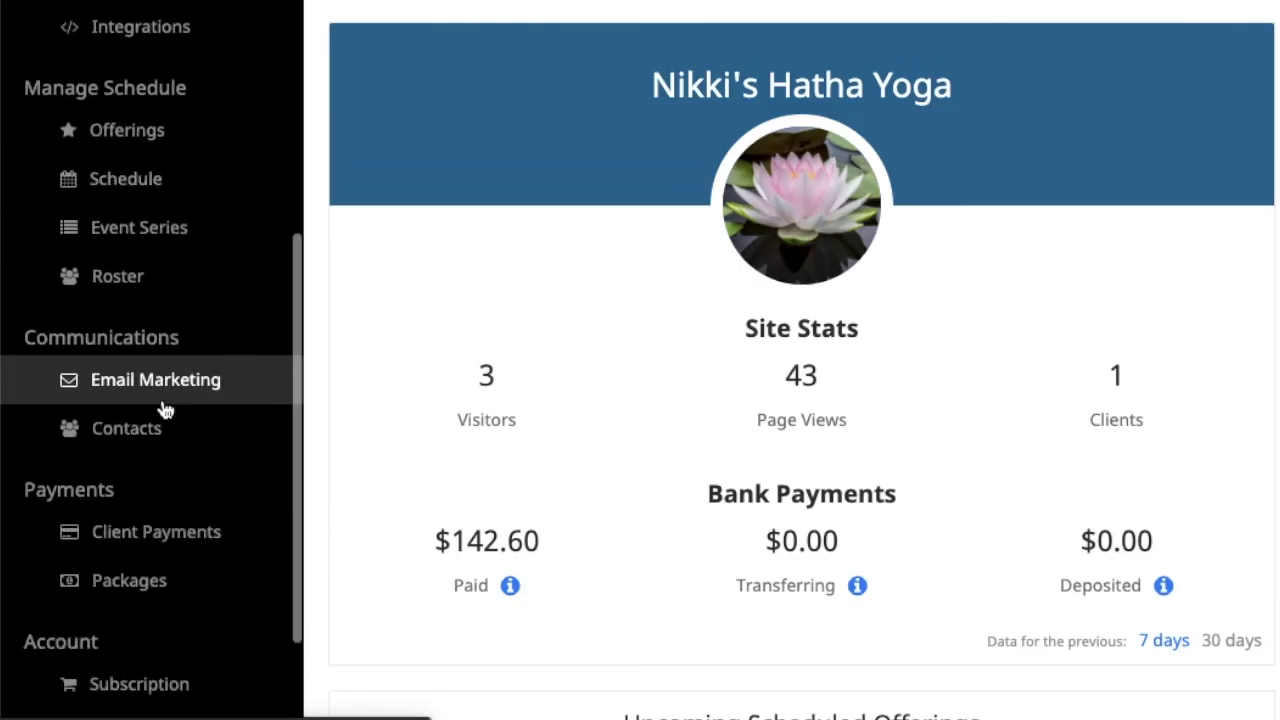
click(138, 583)
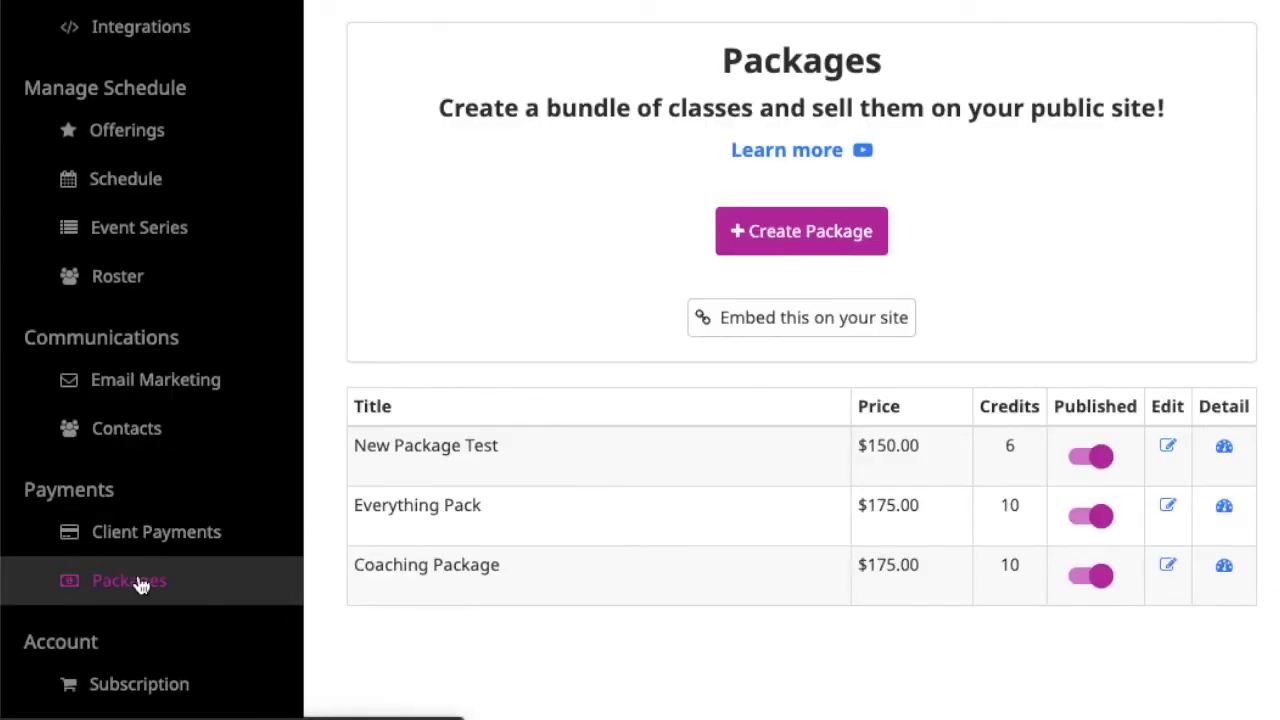
Copy the packages embed code to the clipboard and close the embed window.
click(797, 336)
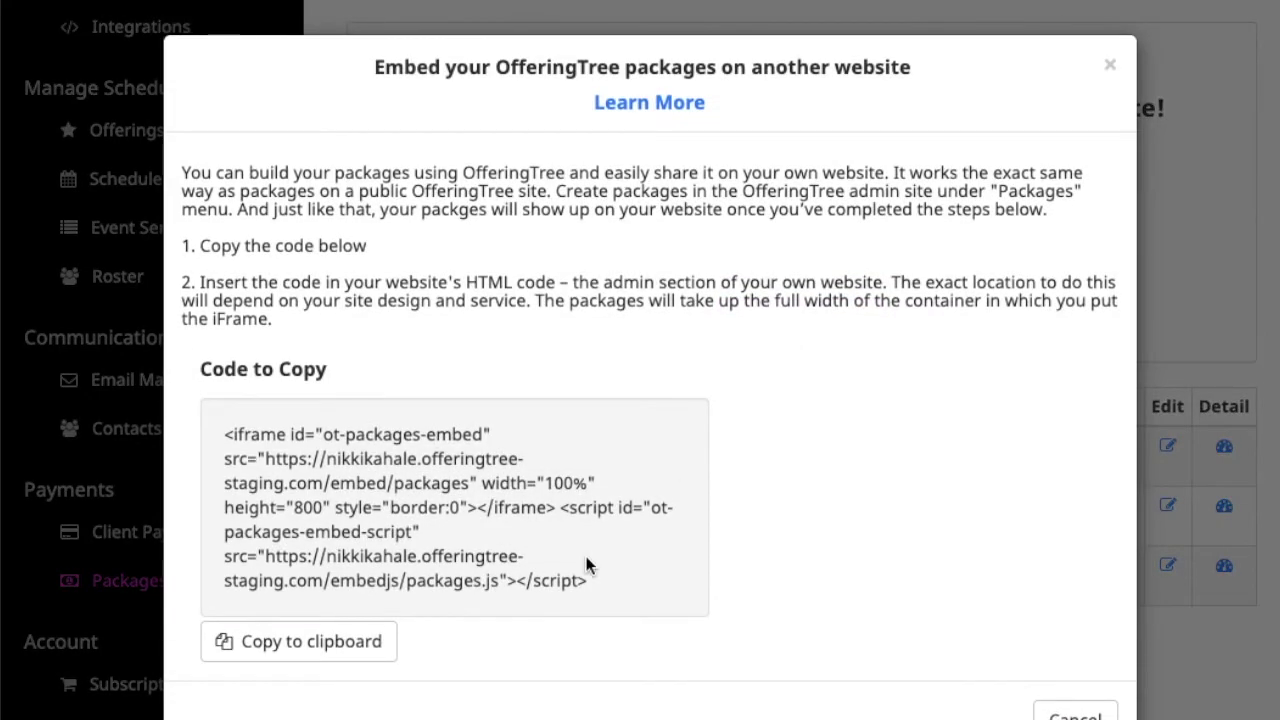
drag(594, 586, 166, 387)
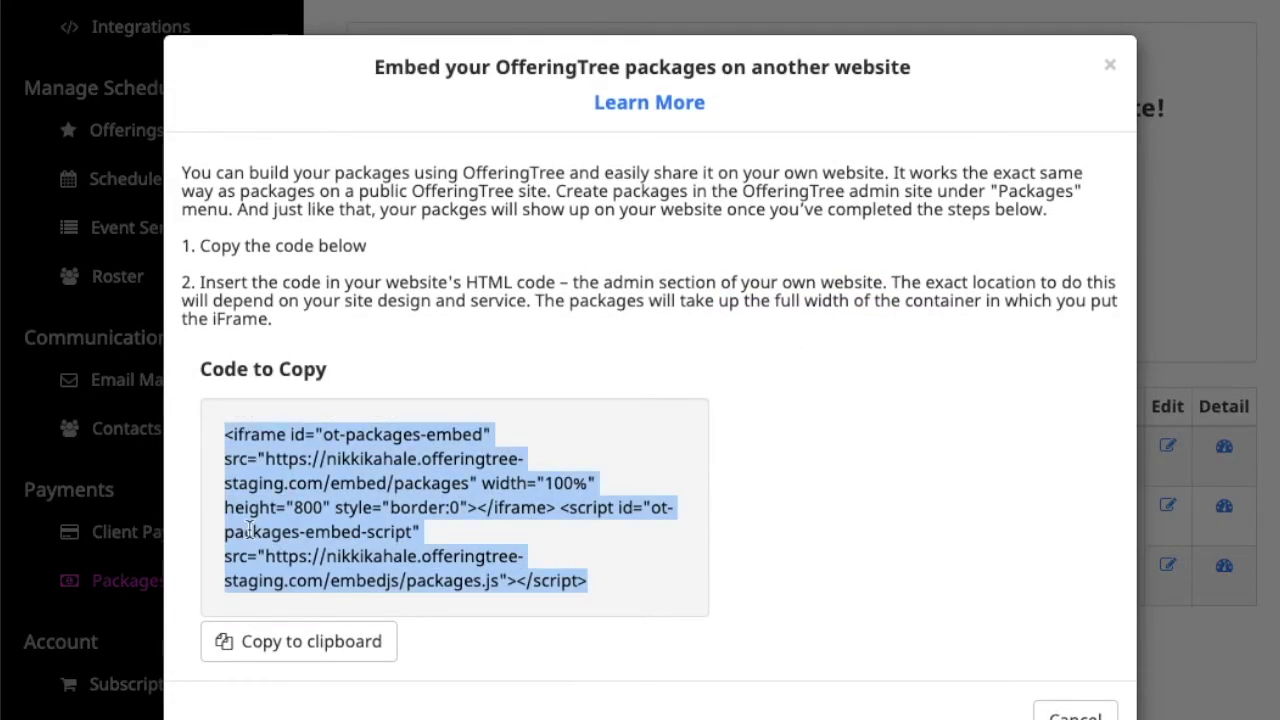
click(320, 635)
click(322, 651)
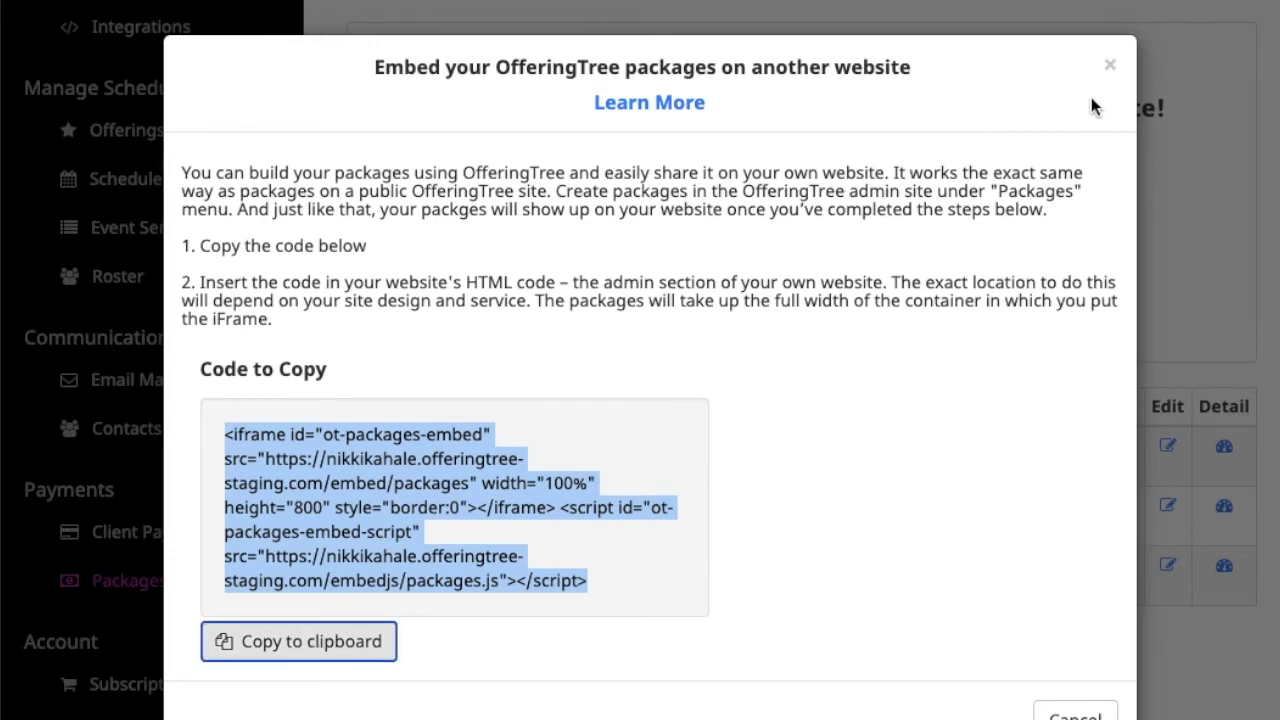
click(1110, 70)
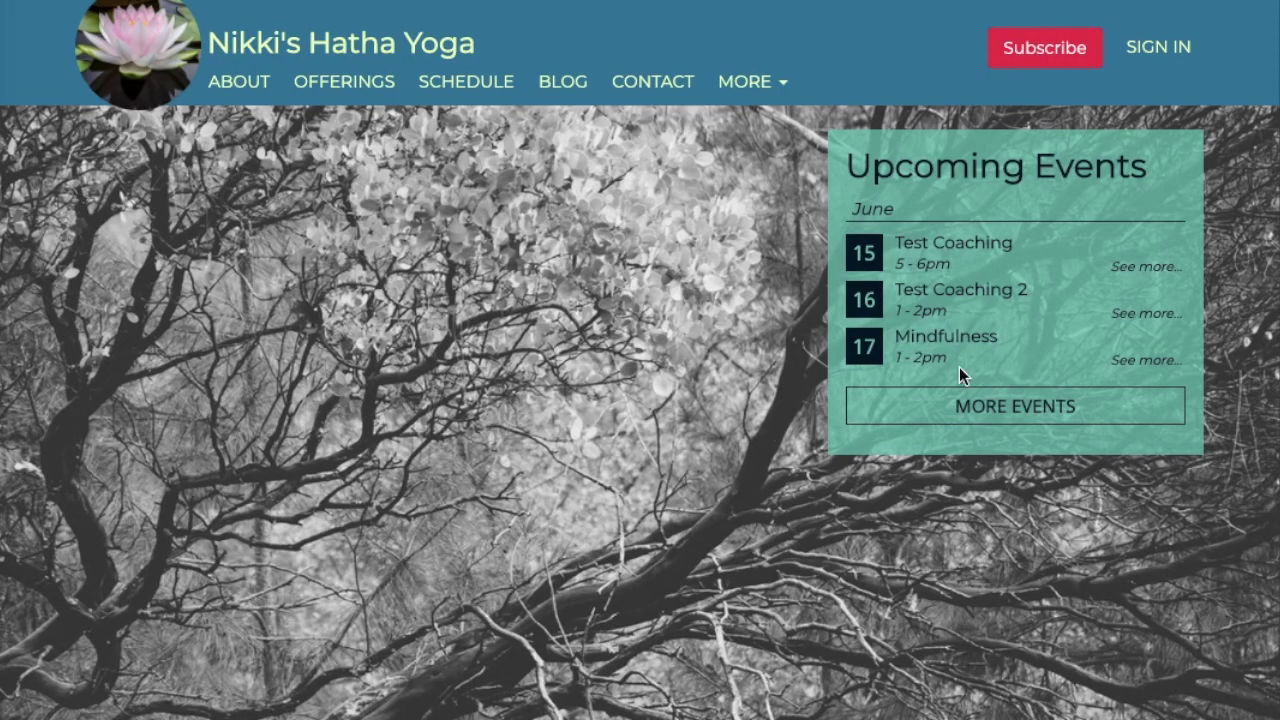
Open Test Coaching 2 under Upcoming Events and start registering for it.
click(970, 302)
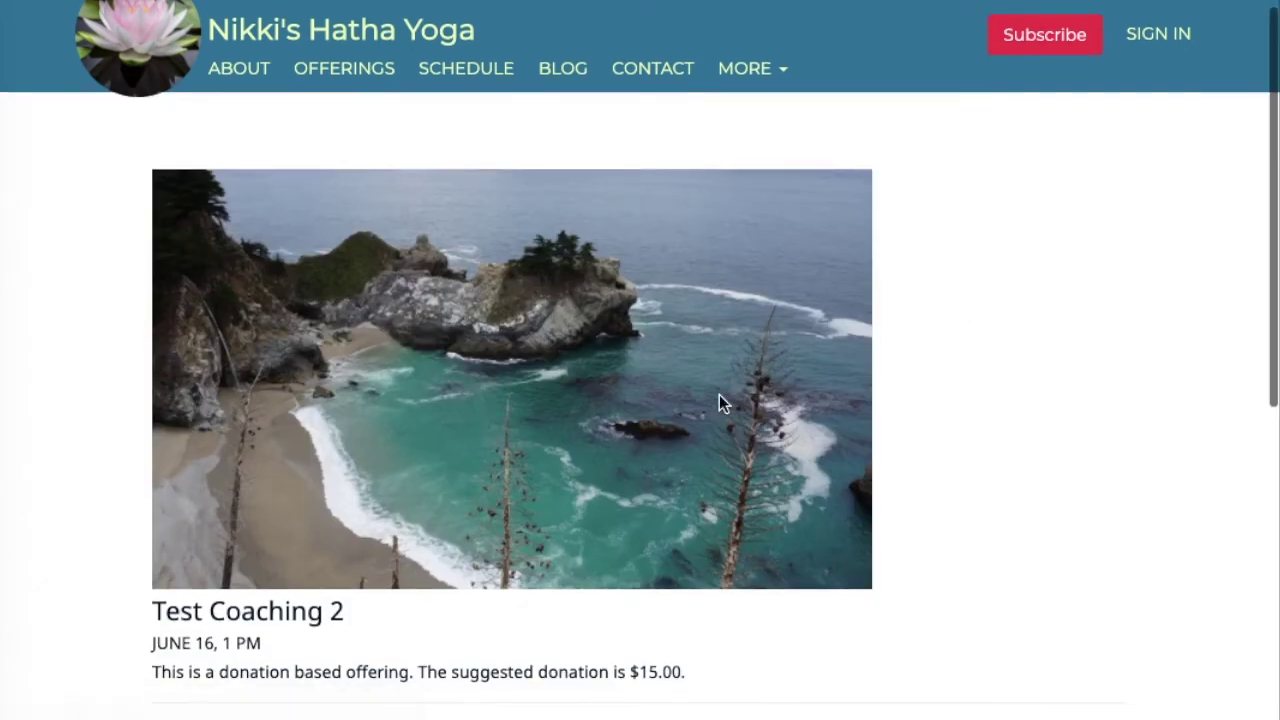
scroll(719, 400, down, 4)
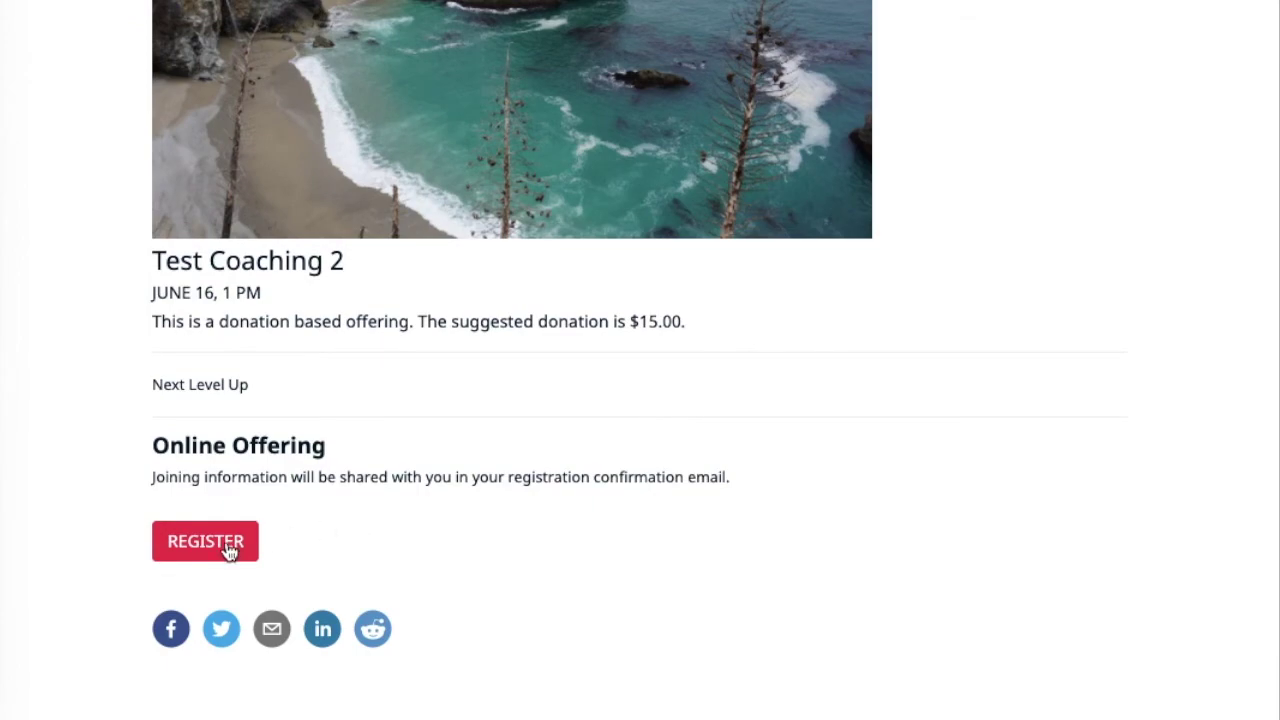
click(227, 545)
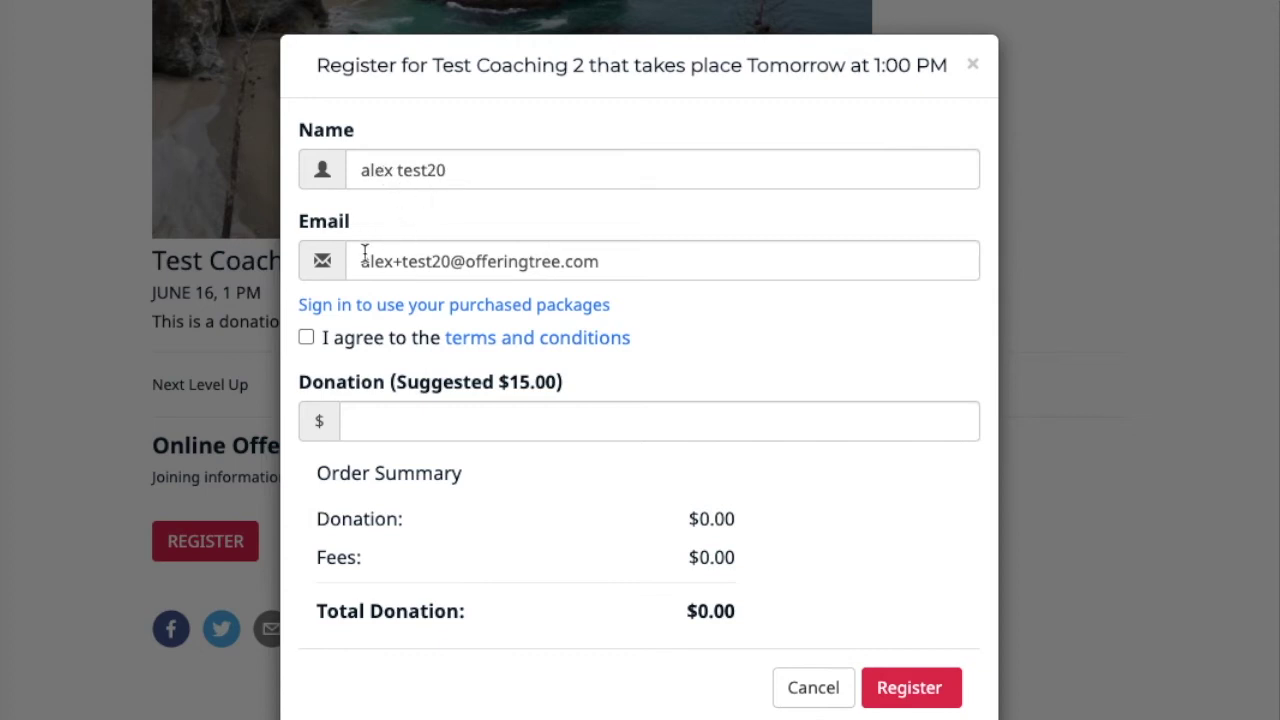
Sign in with the client's email and password to use purchased packages.
click(437, 306)
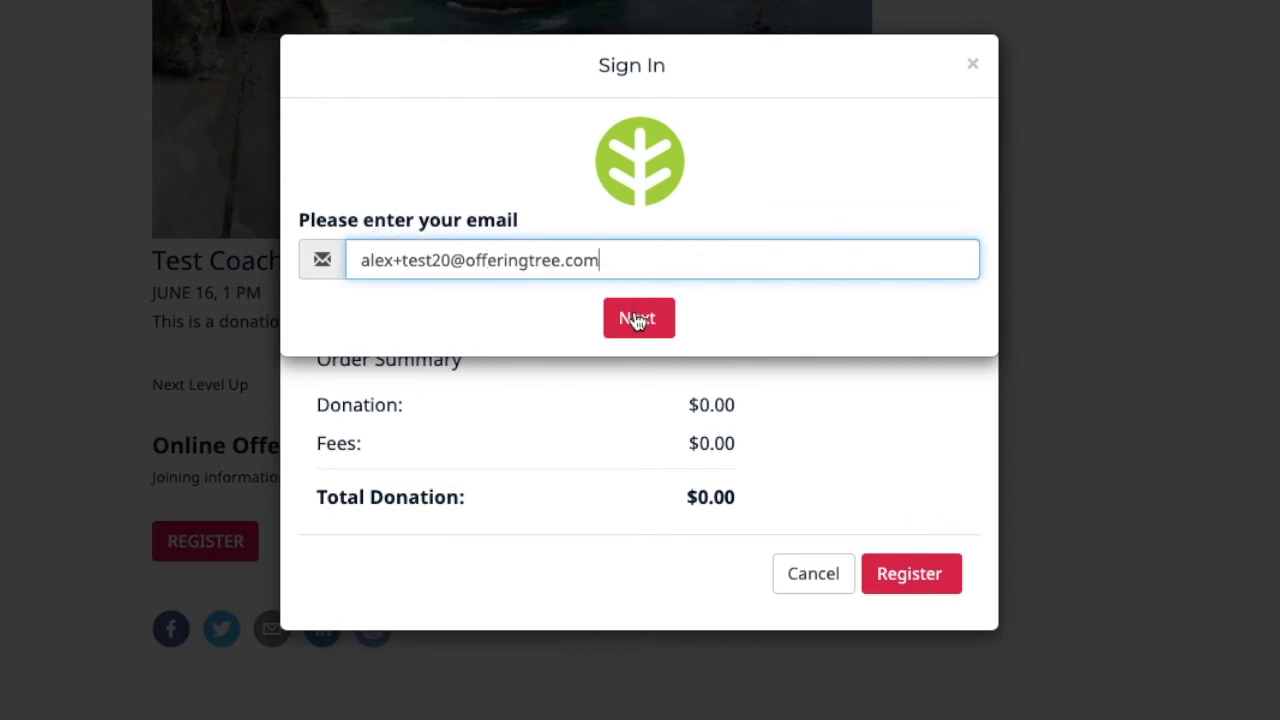
click(637, 320)
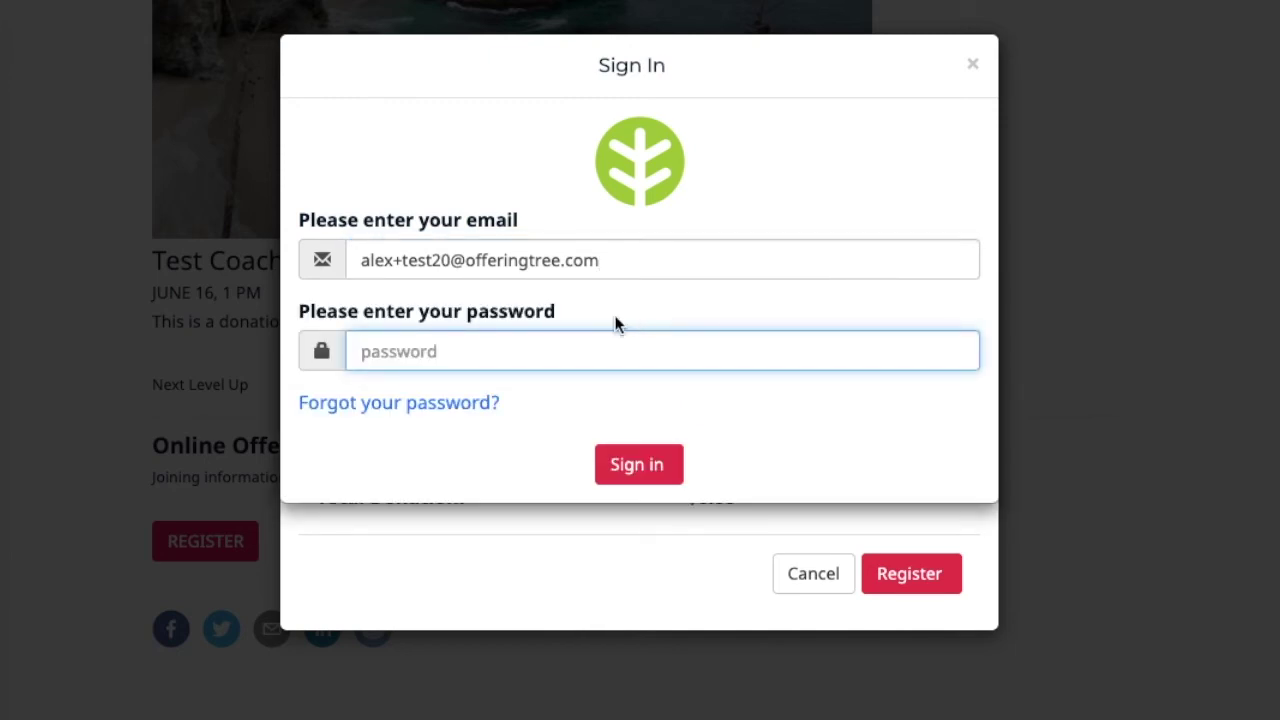
text(passwor)
text(d)
click(635, 458)
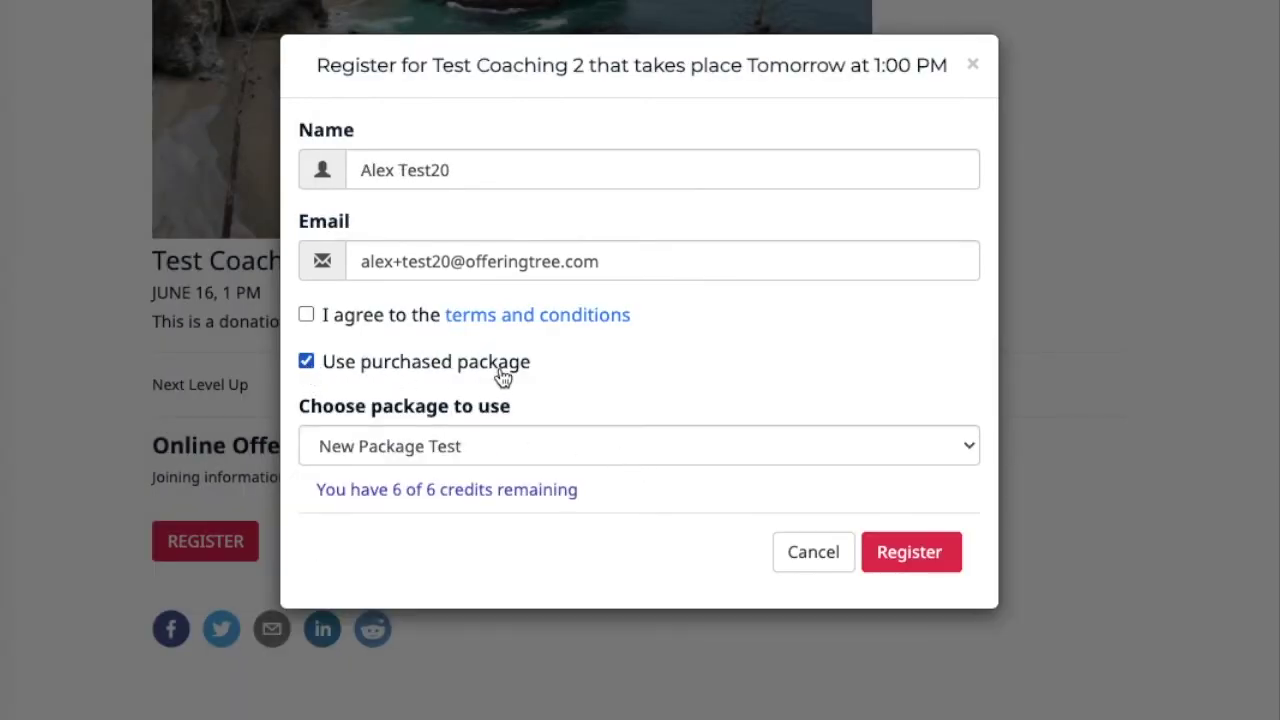
click(530, 455)
Pay with New Package Test credits, accept the terms and submit the Test Coaching 2 registration.
click(529, 449)
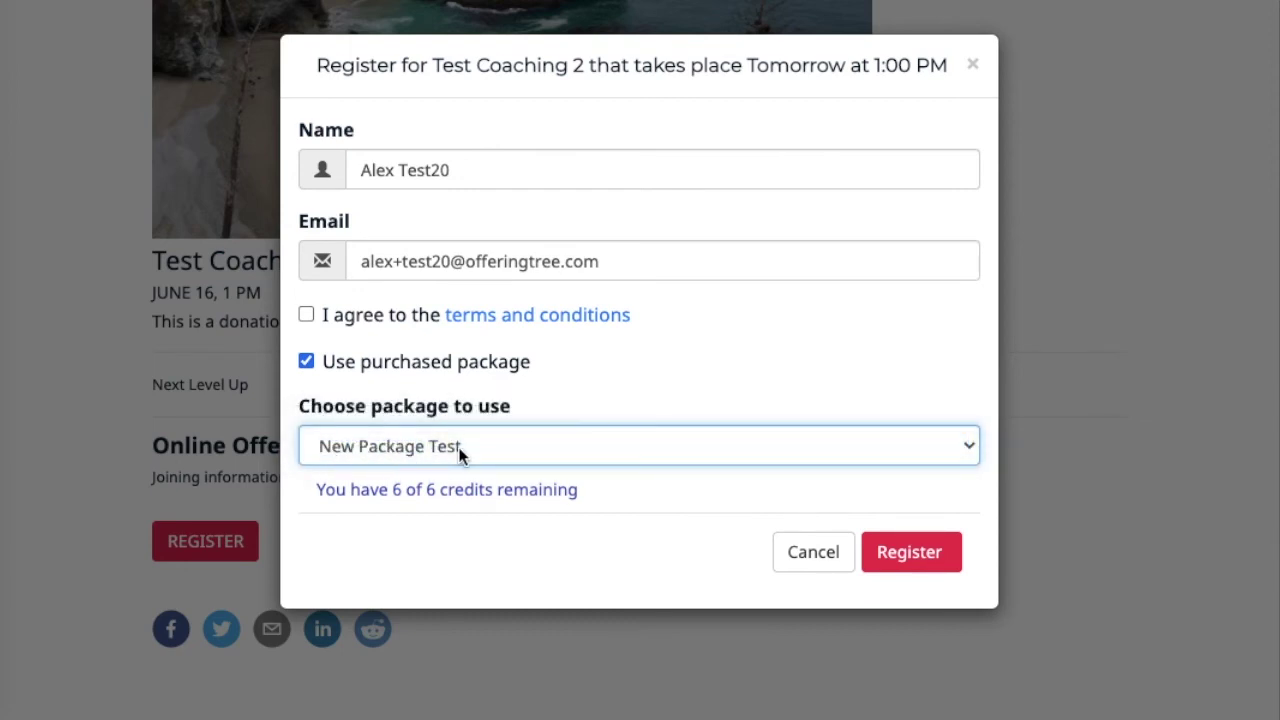
click(306, 363)
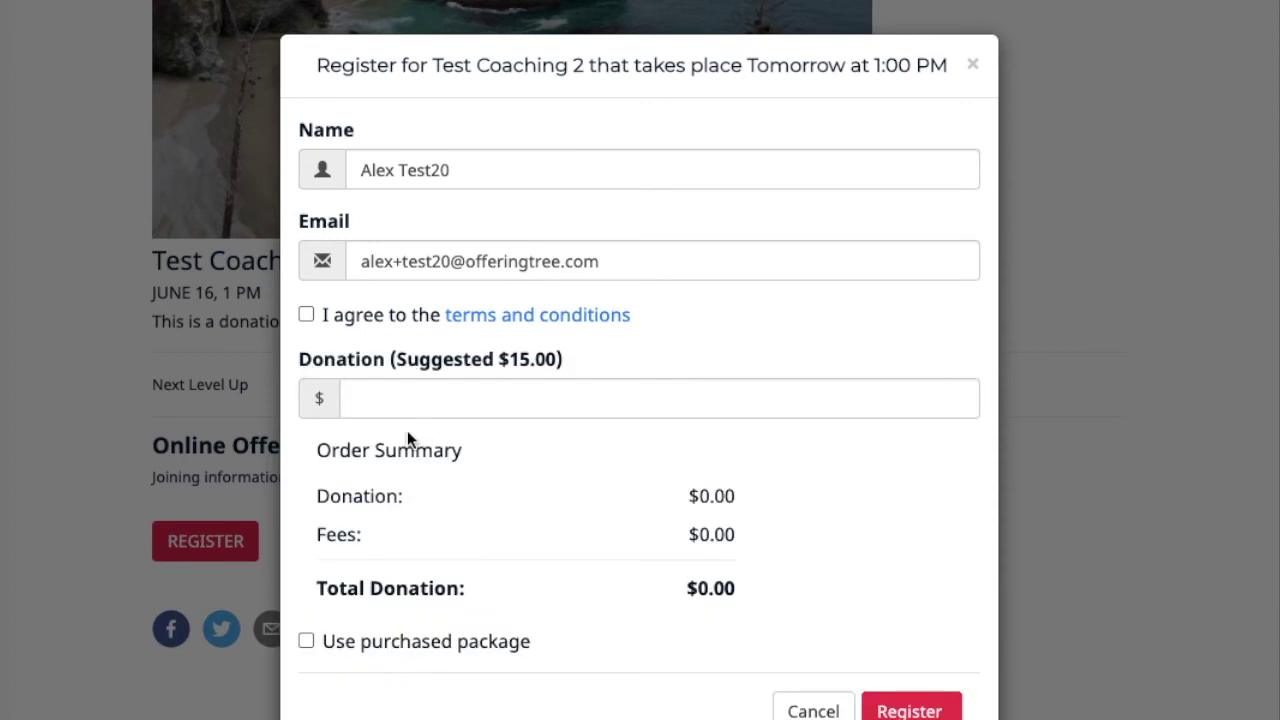
scroll(421, 429, down, 1)
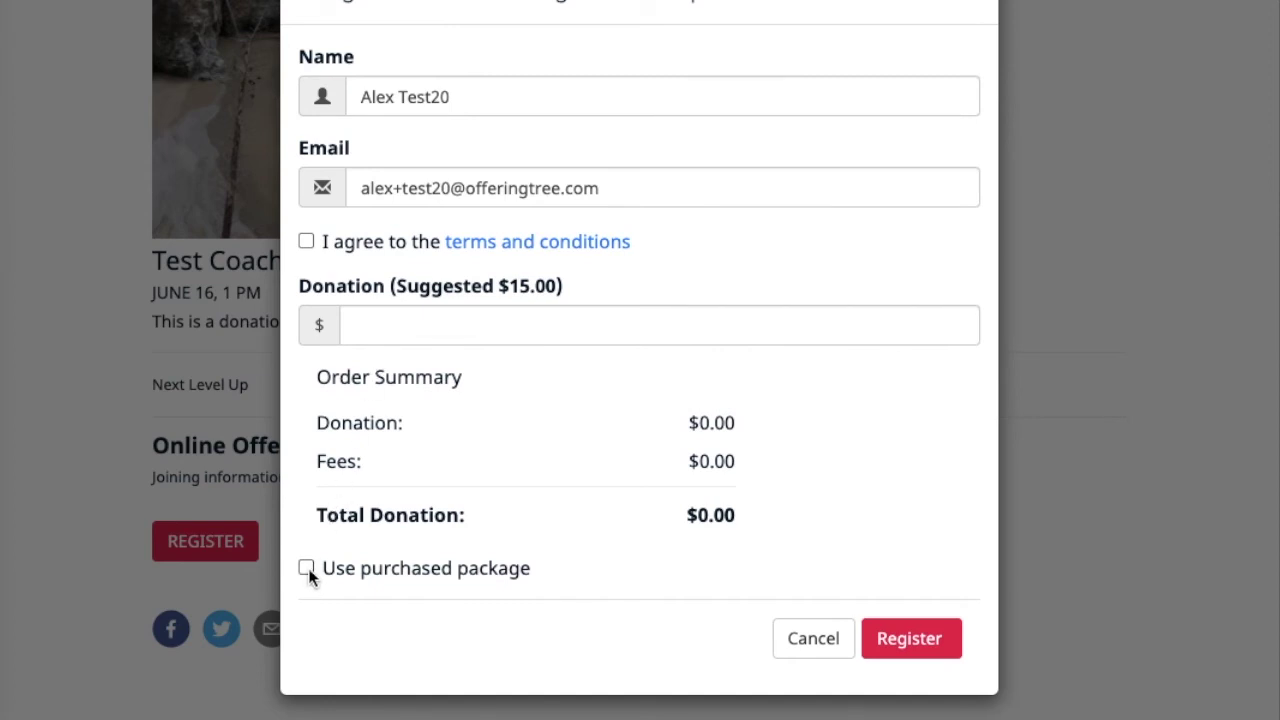
click(306, 568)
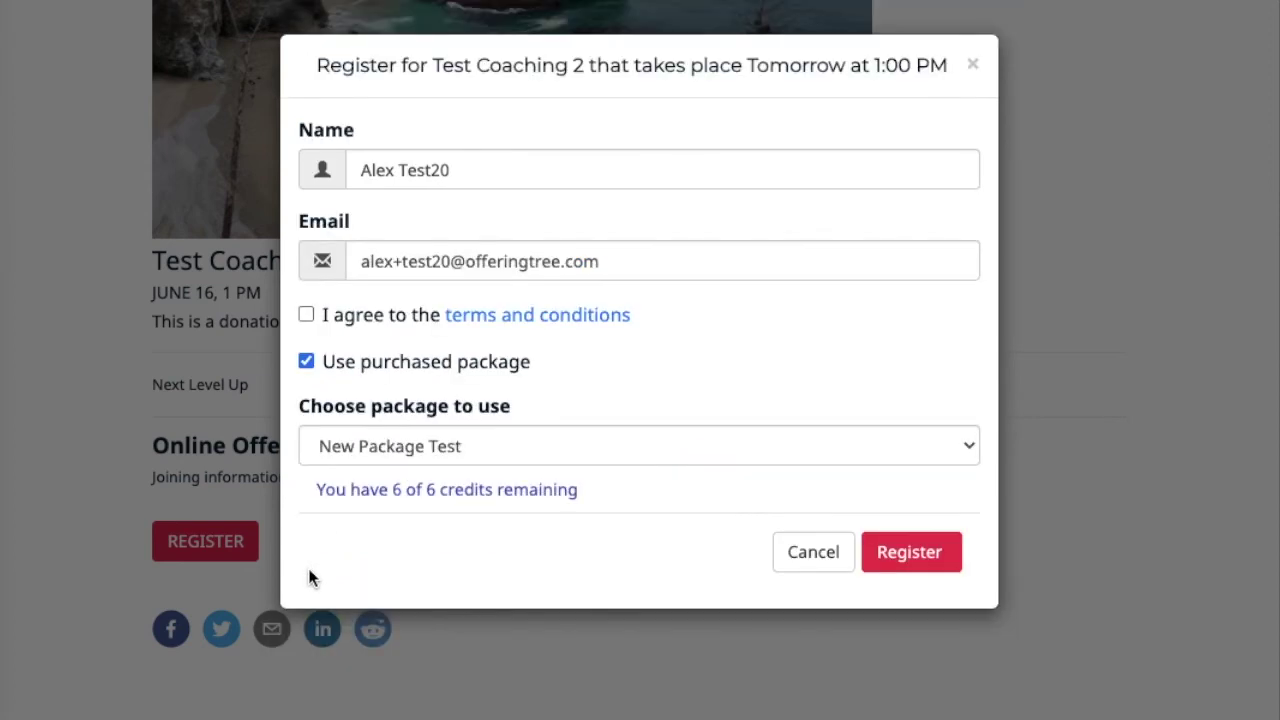
click(306, 316)
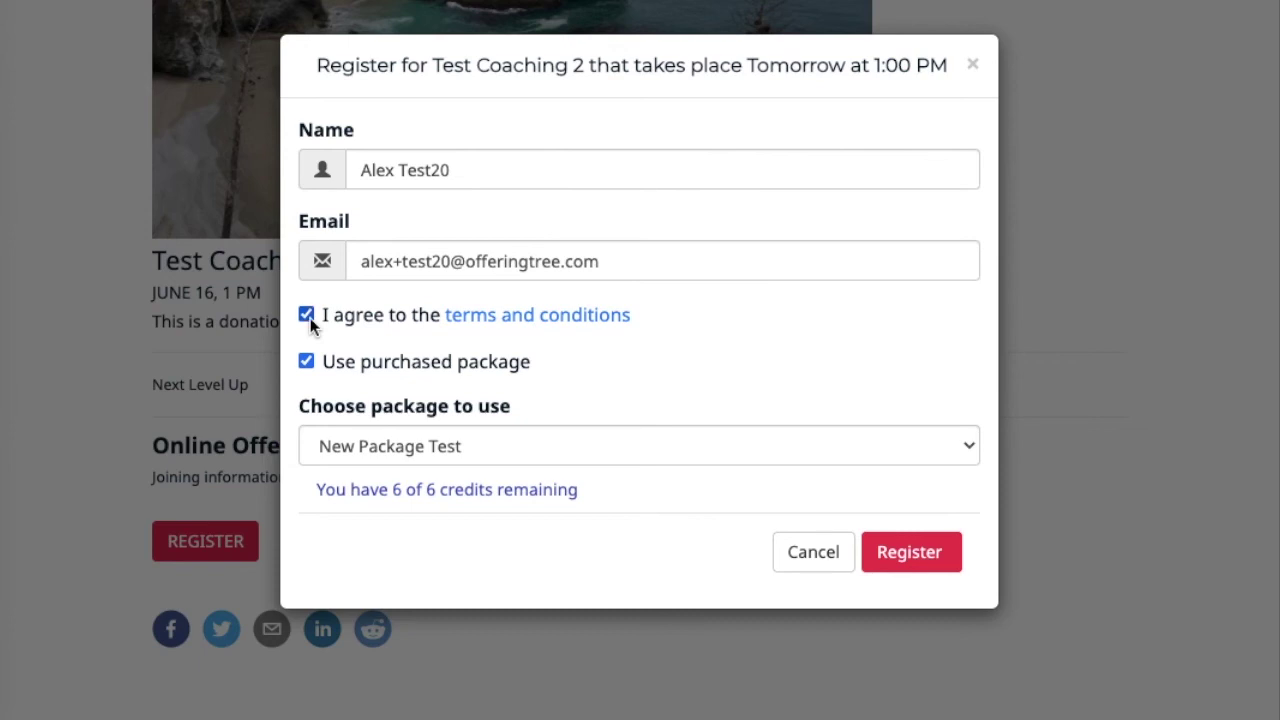
click(905, 557)
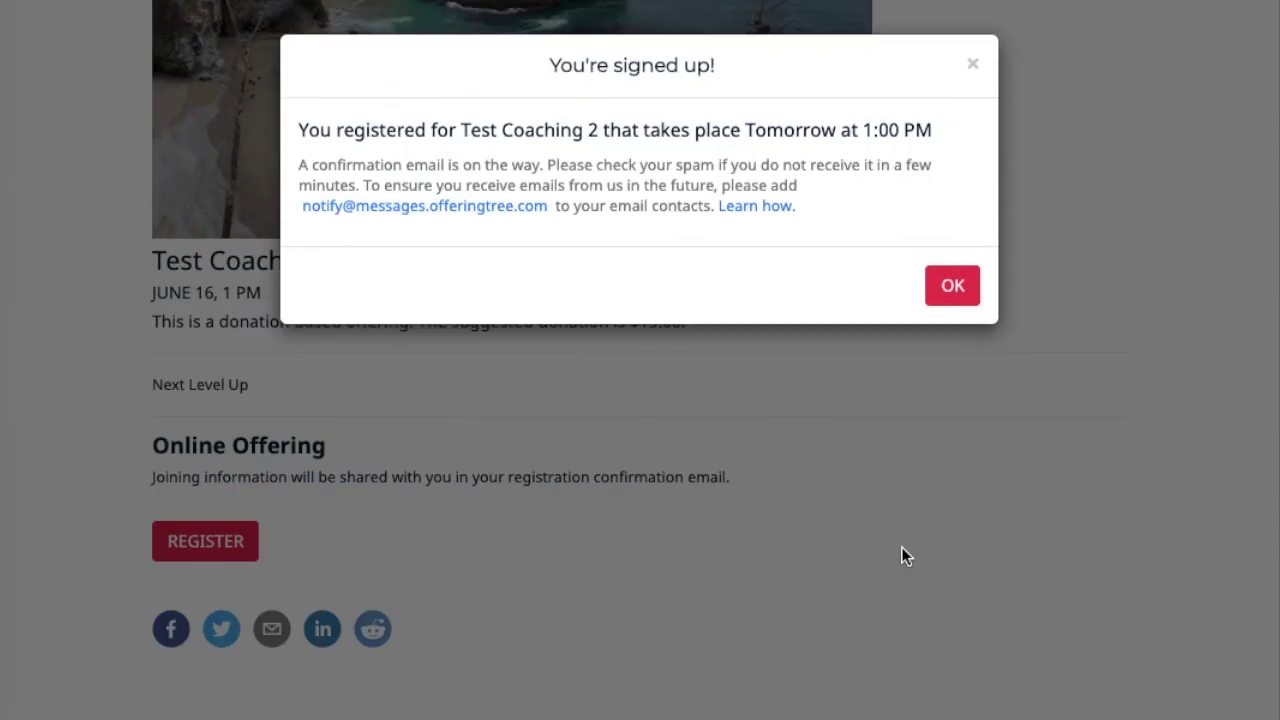
Close the 'You're signed up!' confirmation for the Test Coaching 2 booking.
click(969, 298)
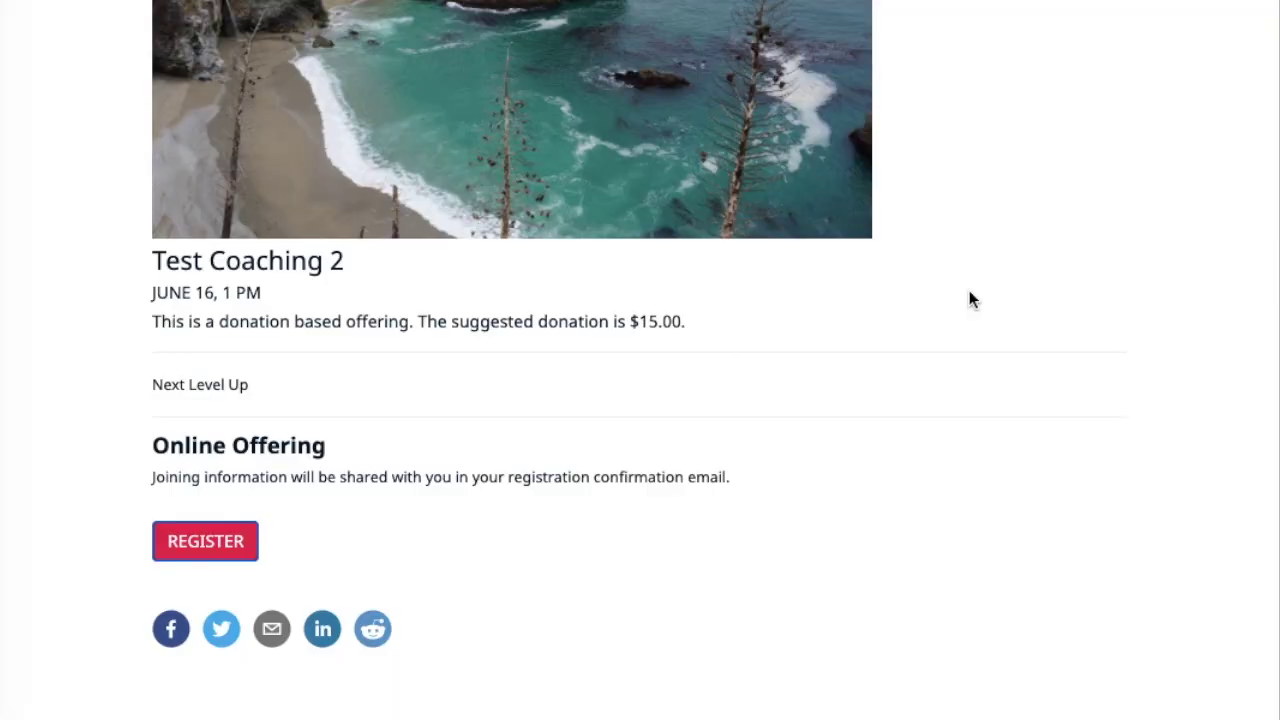